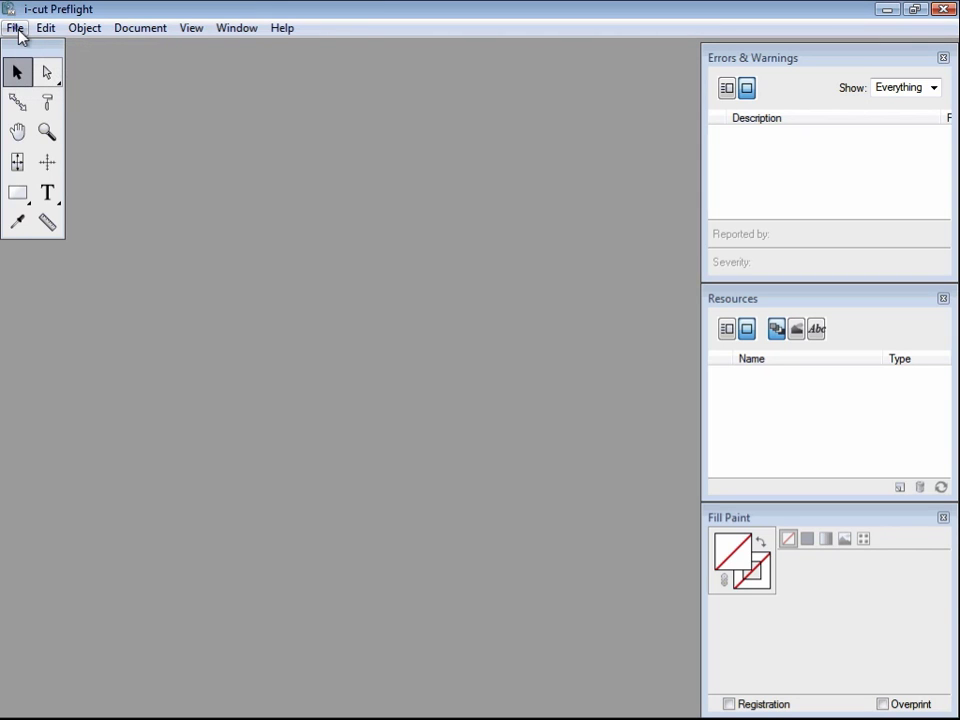
# Open Space_Banner.pdf from the Space_Banner folder
pyautogui.click(16, 29)
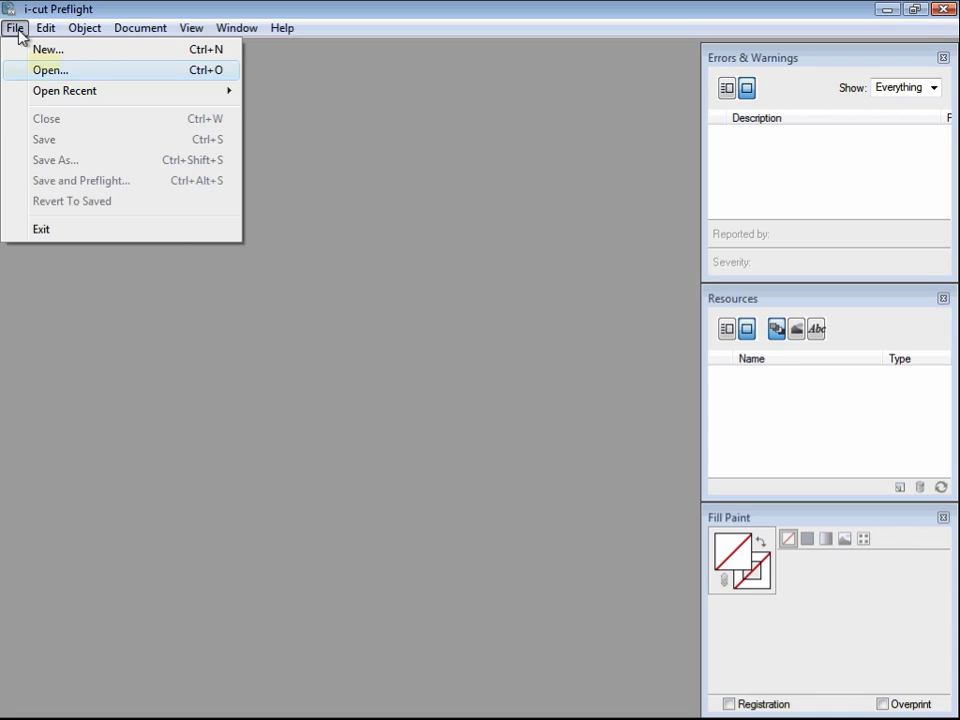
pyautogui.click(50, 71)
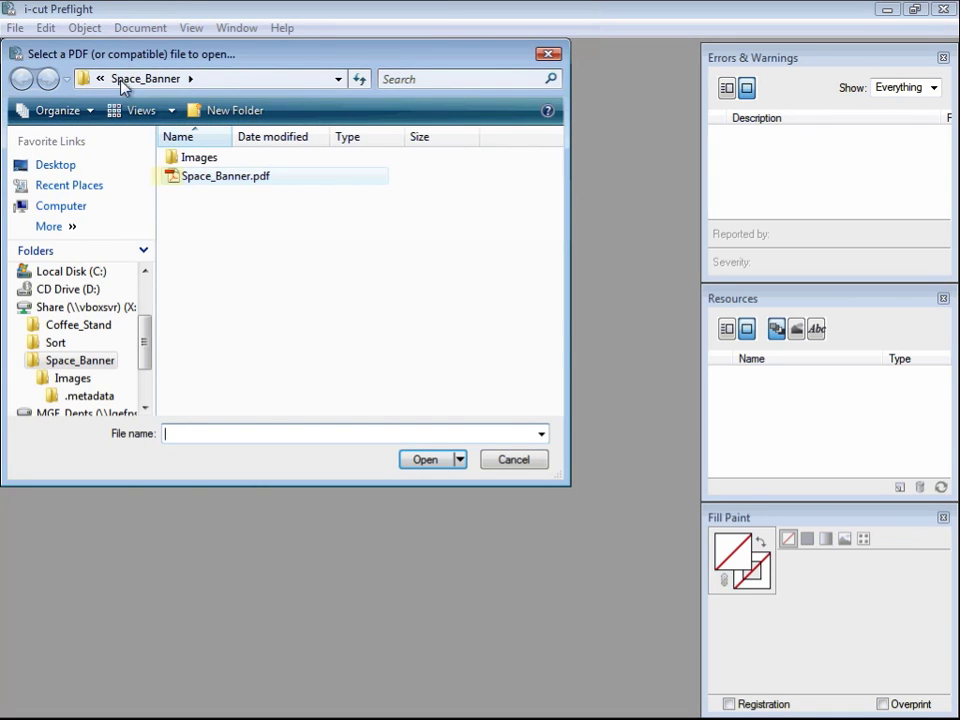
pyautogui.click(174, 184)
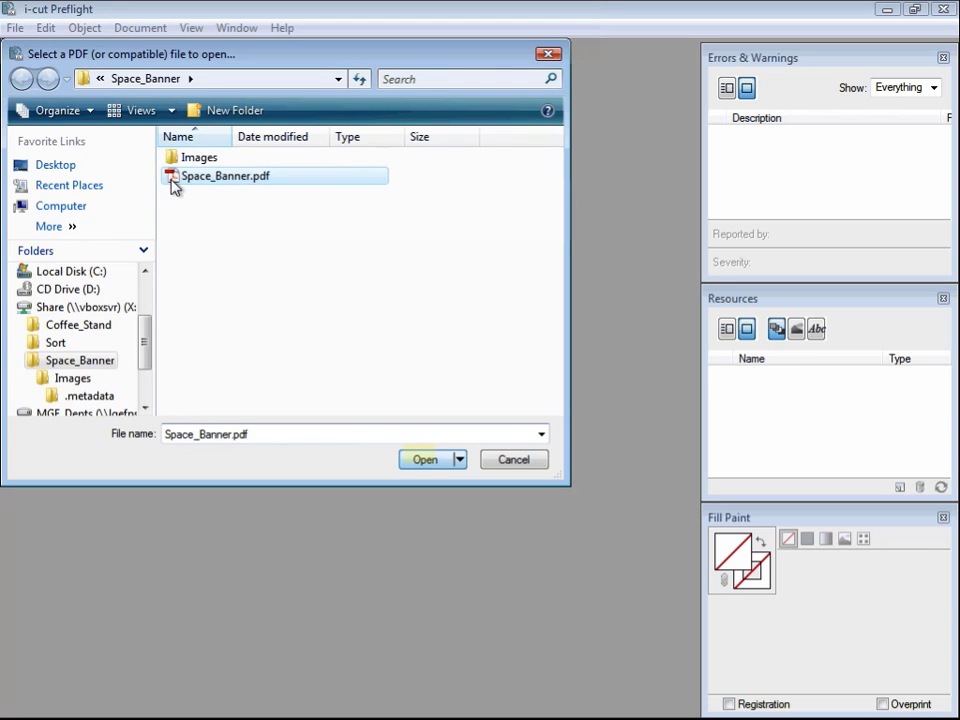
pyautogui.click(425, 459)
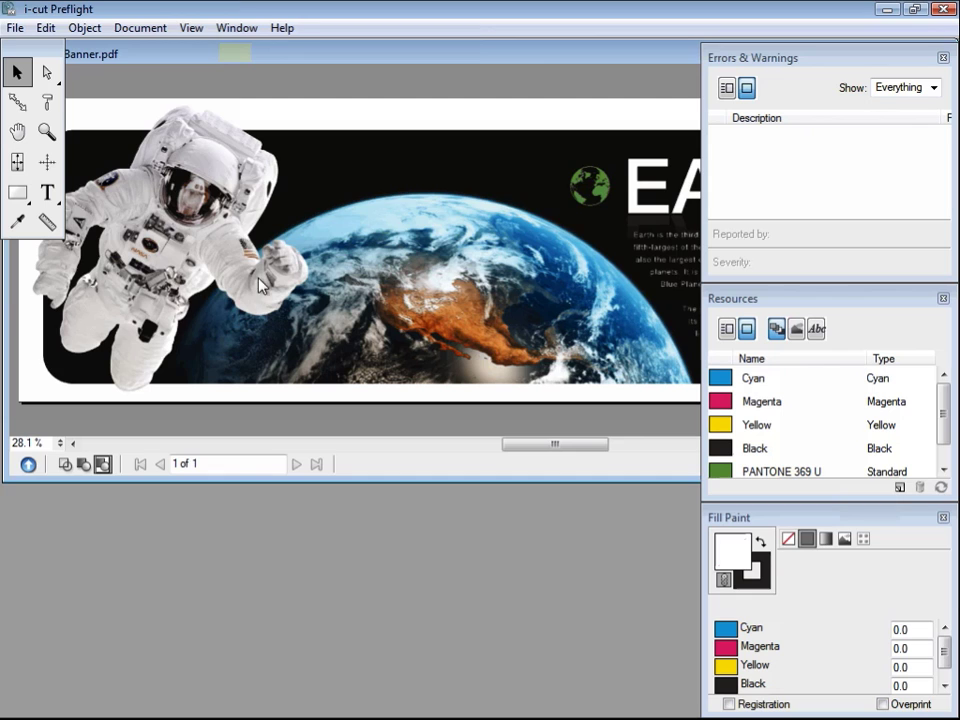
# Maximize the document, preflight it with the i-cut PDF Profile, and select the flagged low-resolution object
pyautogui.doubleClick(238, 56)
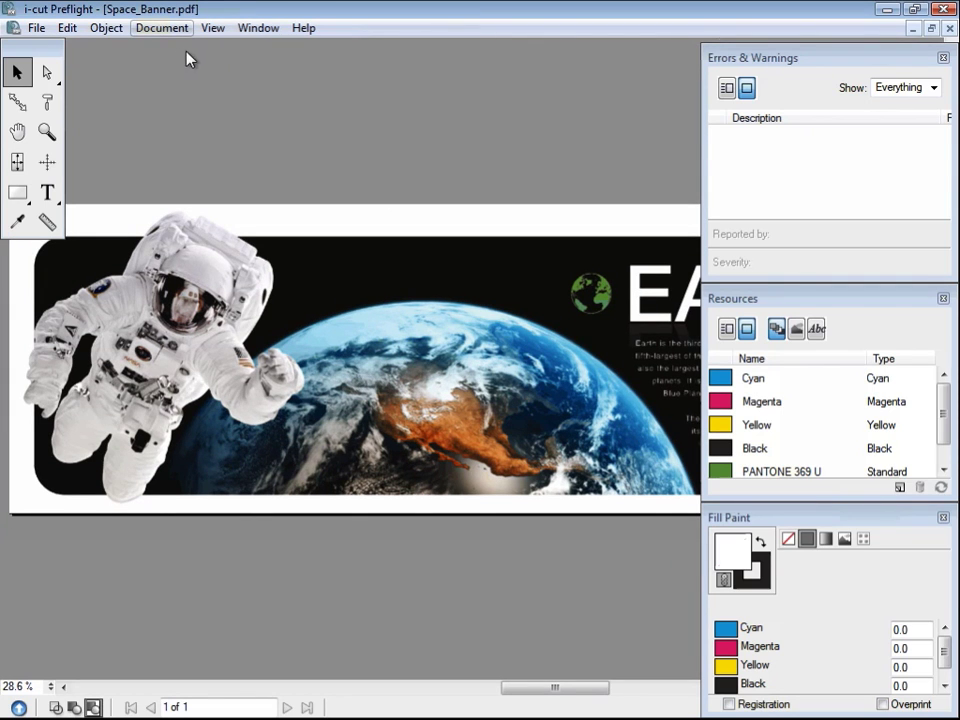
pyautogui.click(160, 28)
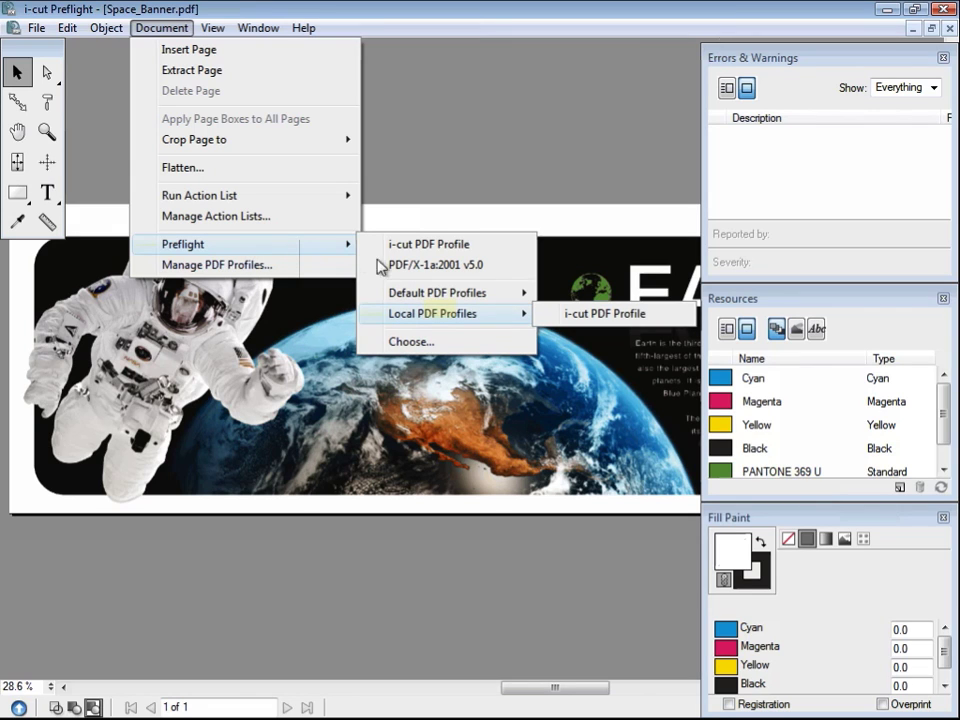
pyautogui.press('Right')
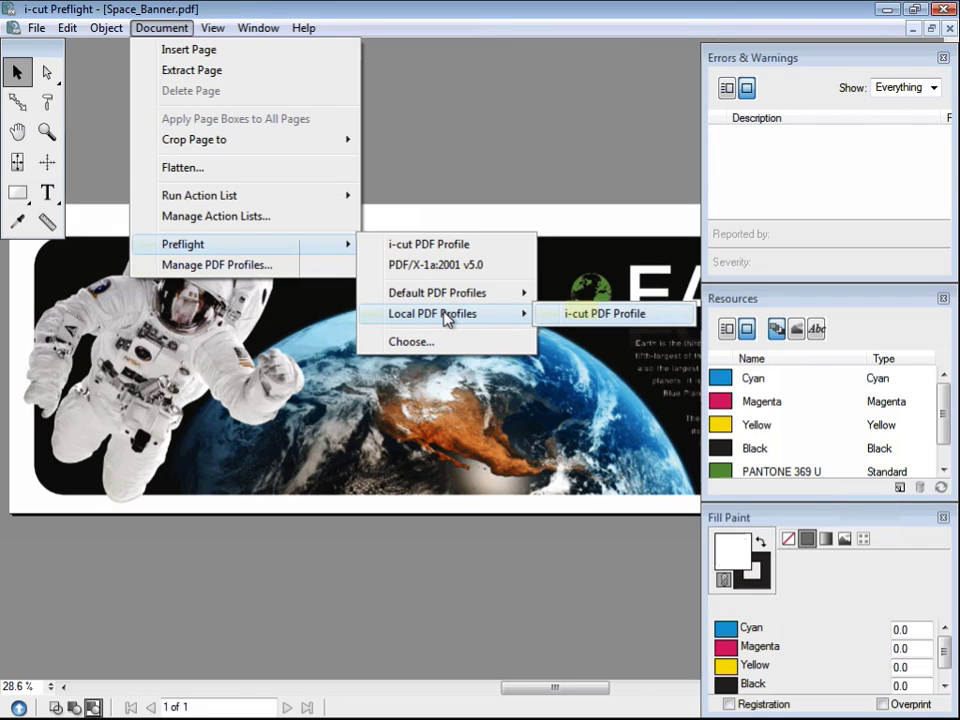
pyautogui.click(580, 314)
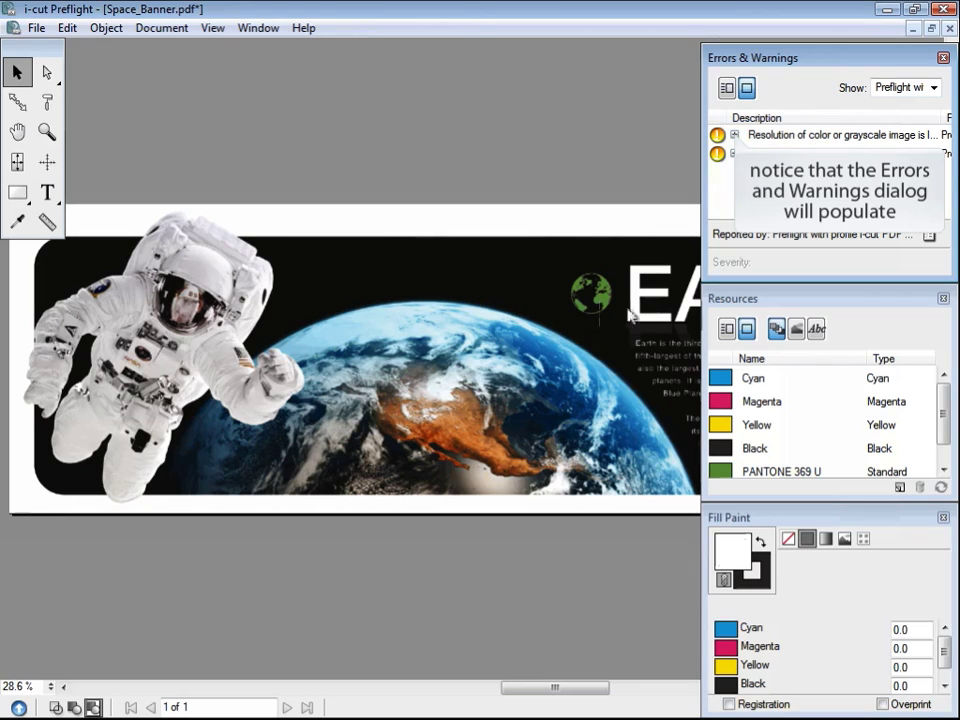
pyautogui.click(736, 134)
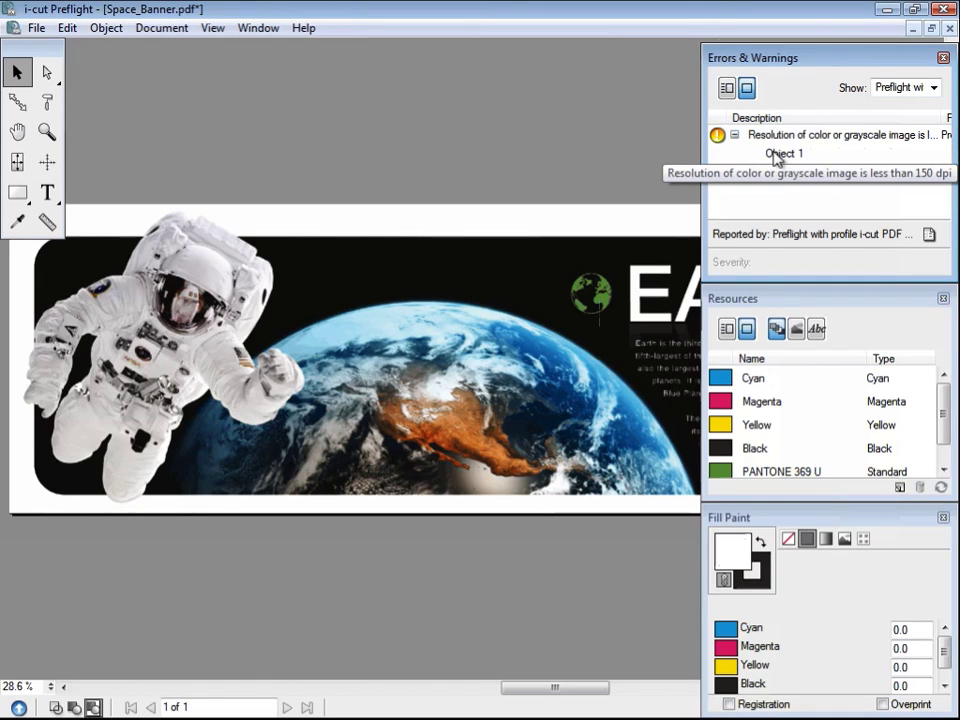
pyautogui.click(777, 154)
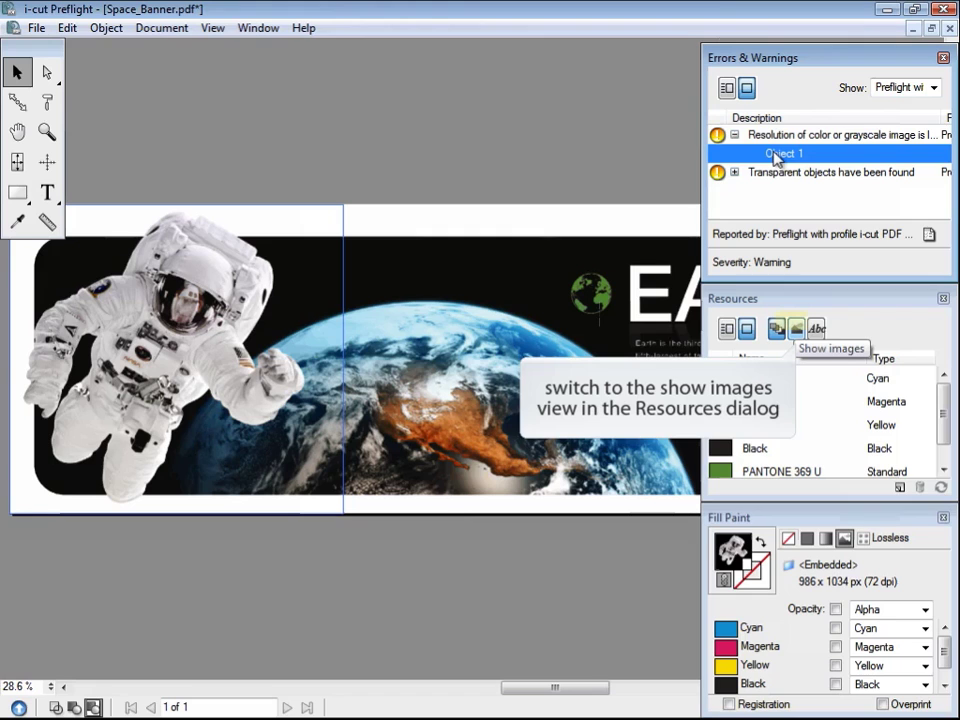
# Show the embedded images and select Image 1 under the 72 dpi entry
pyautogui.click(797, 328)
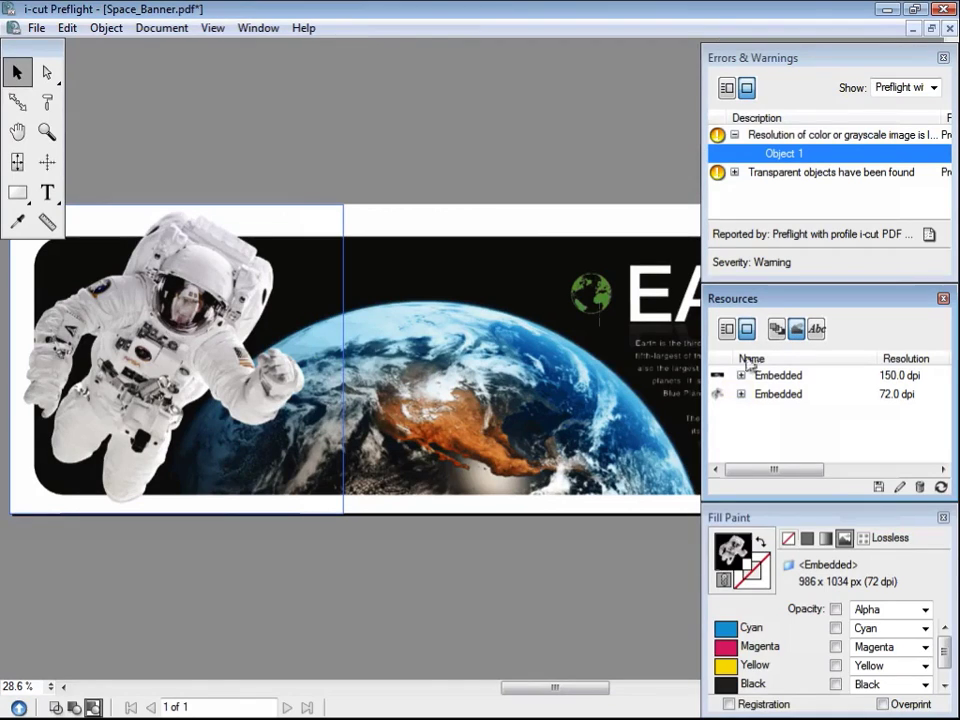
pyautogui.click(741, 395)
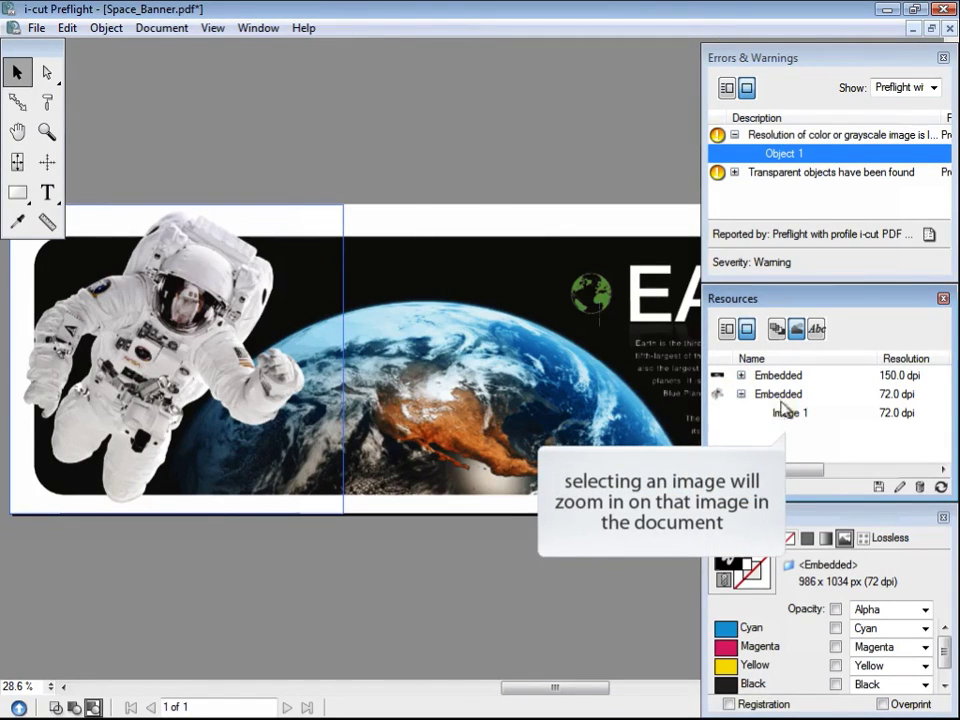
pyautogui.click(789, 414)
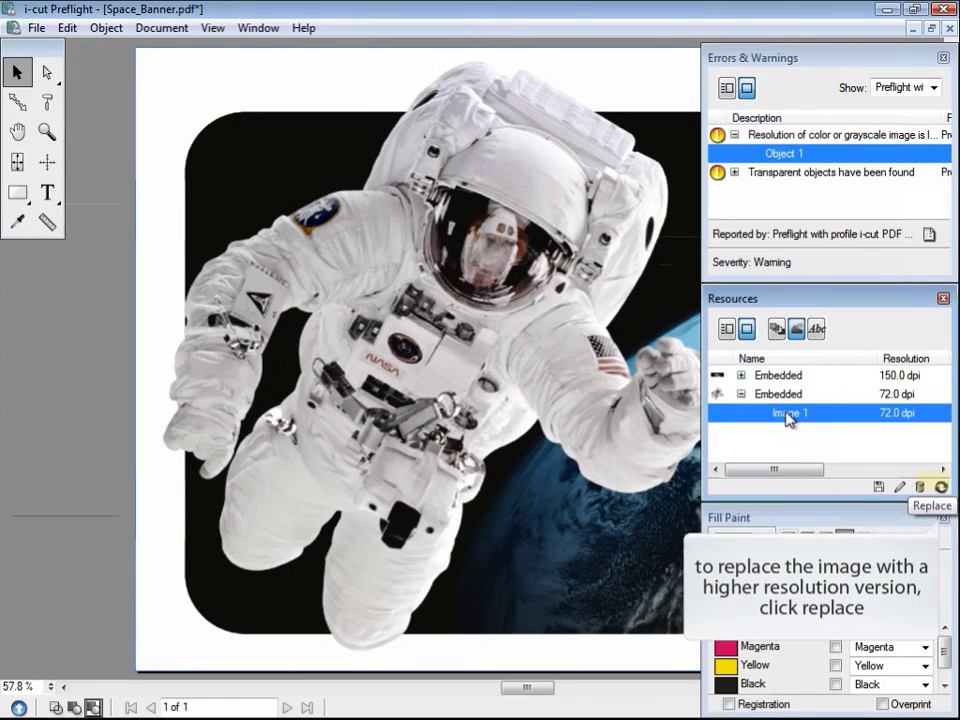
# Replace the astronaut image with Images/Astronaut_HR.psd, making it 240 dpi
pyautogui.click(940, 488)
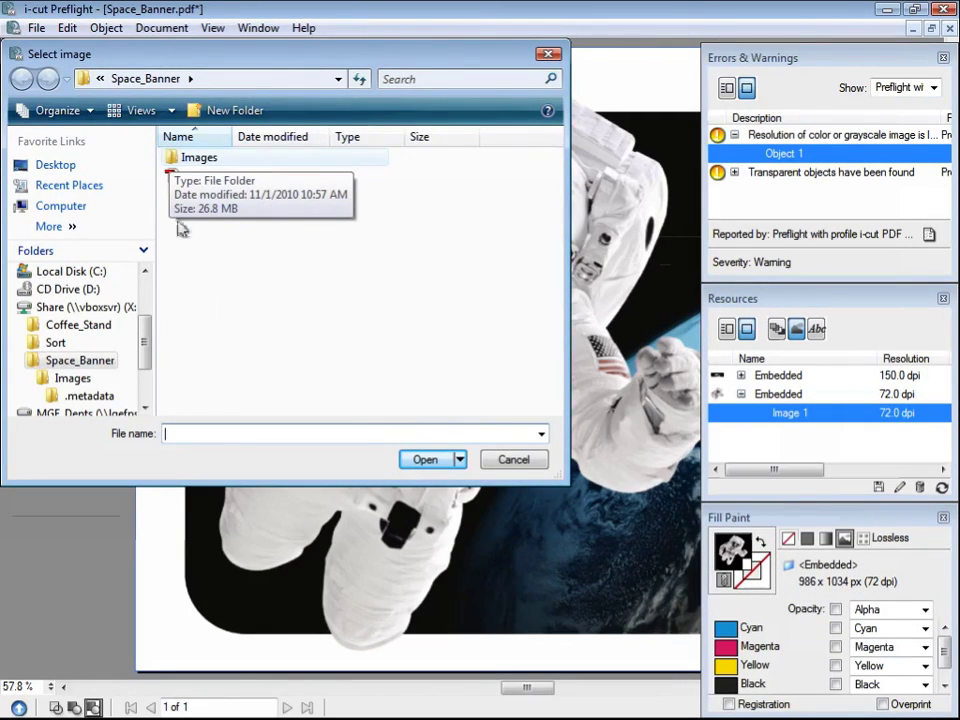
pyautogui.doubleClick(172, 157)
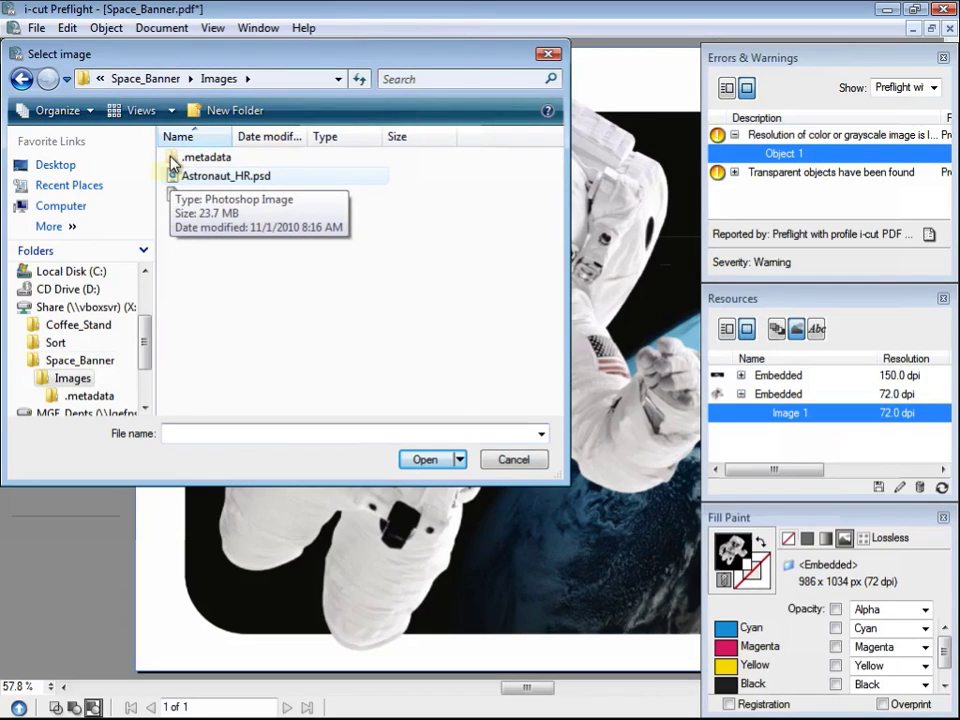
pyautogui.click(174, 177)
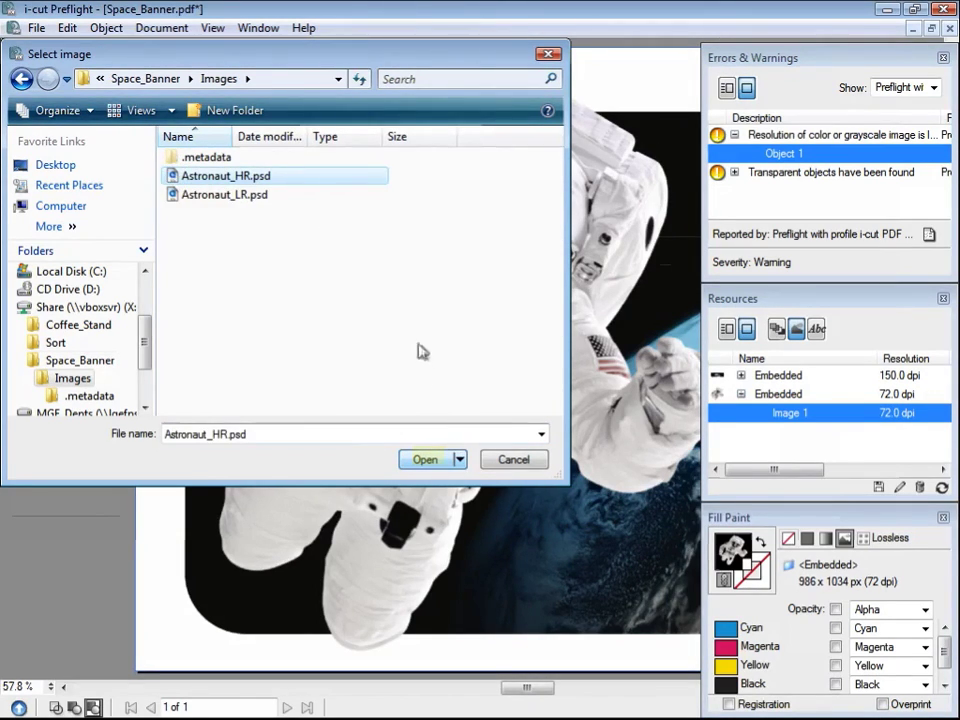
pyautogui.click(432, 462)
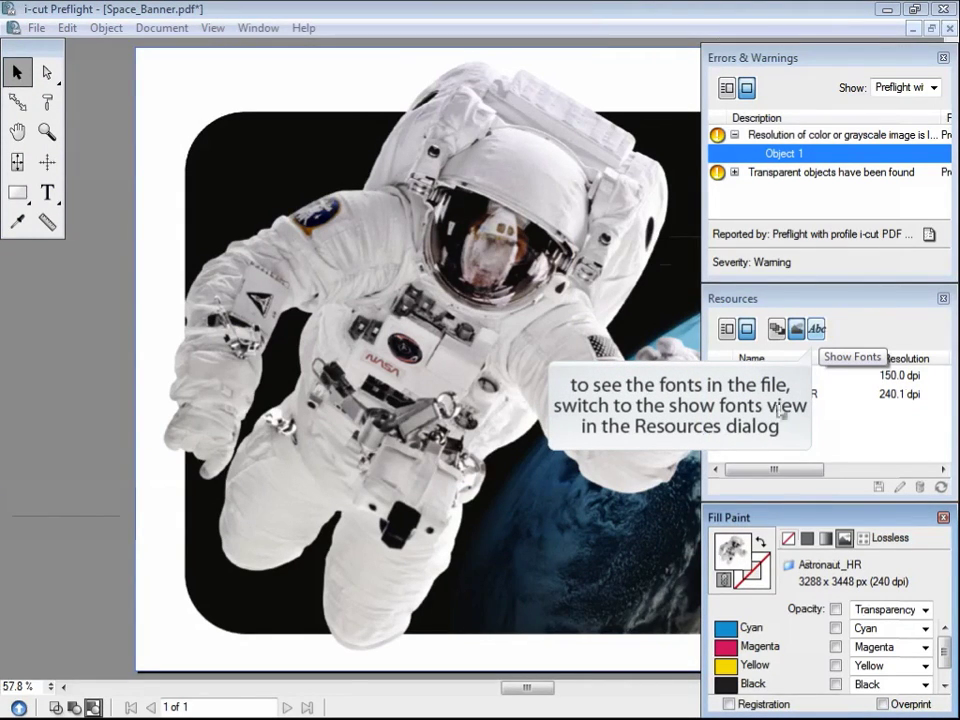
# Show the fonts and jump to the Helvetica subset-embedded body text
pyautogui.click(817, 329)
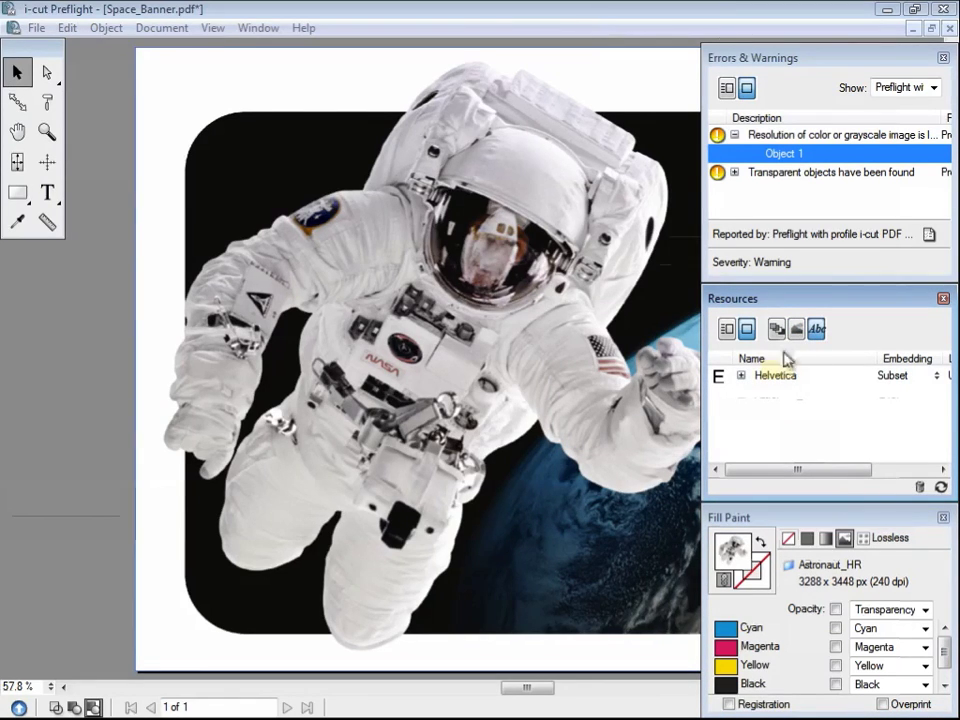
pyautogui.click(747, 378)
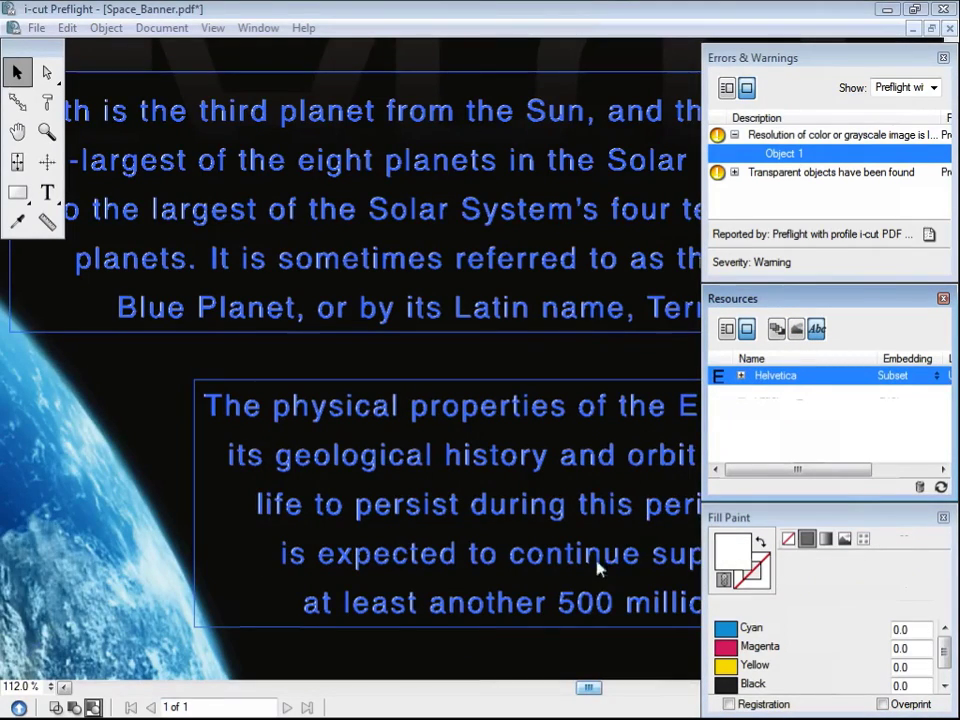
pyautogui.moveTo(585, 688); pyautogui.dragTo(596, 691)
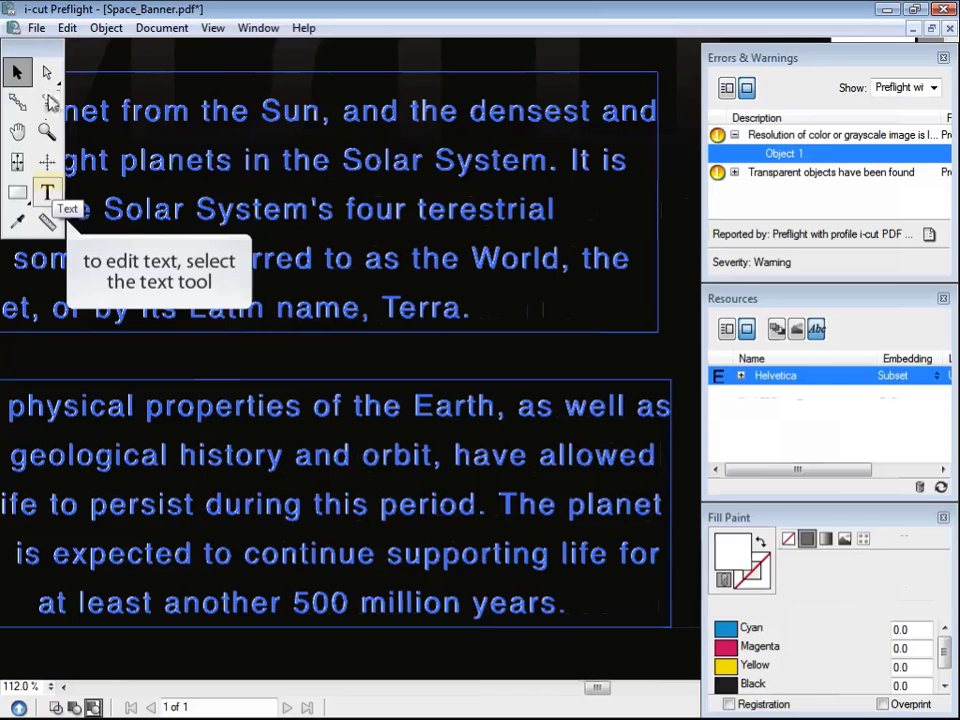
# Start editing the first Helvetica paragraph with the Text tool, accepting the licence prompt, and zoom out
pyautogui.click(47, 191)
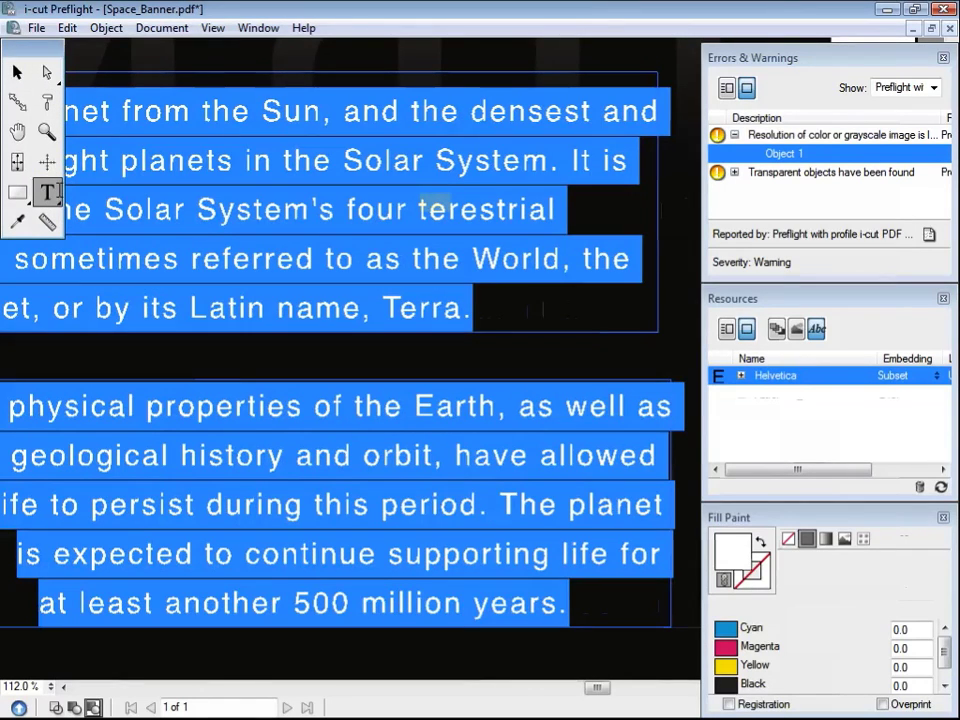
pyautogui.click(452, 205)
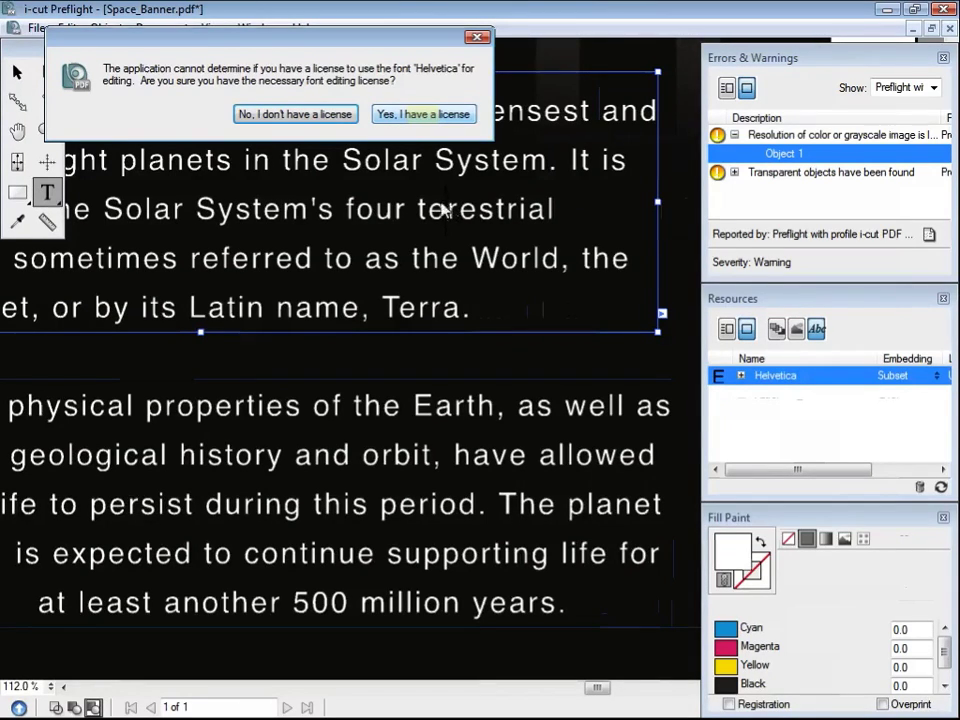
pyautogui.click(429, 118)
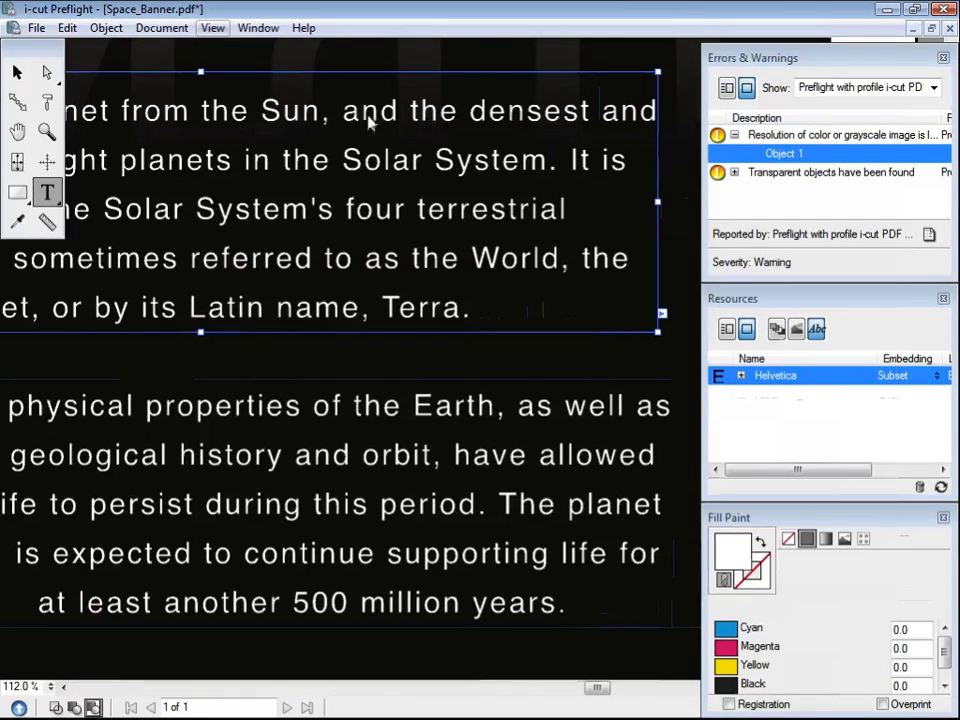
pyautogui.click(214, 29)
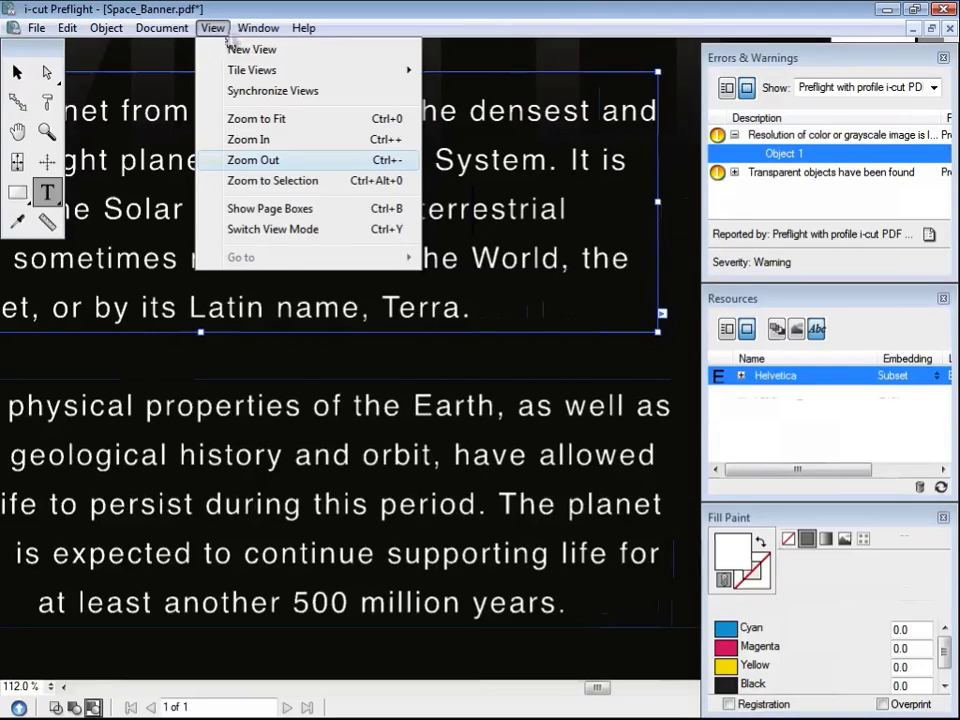
pyautogui.click(268, 159)
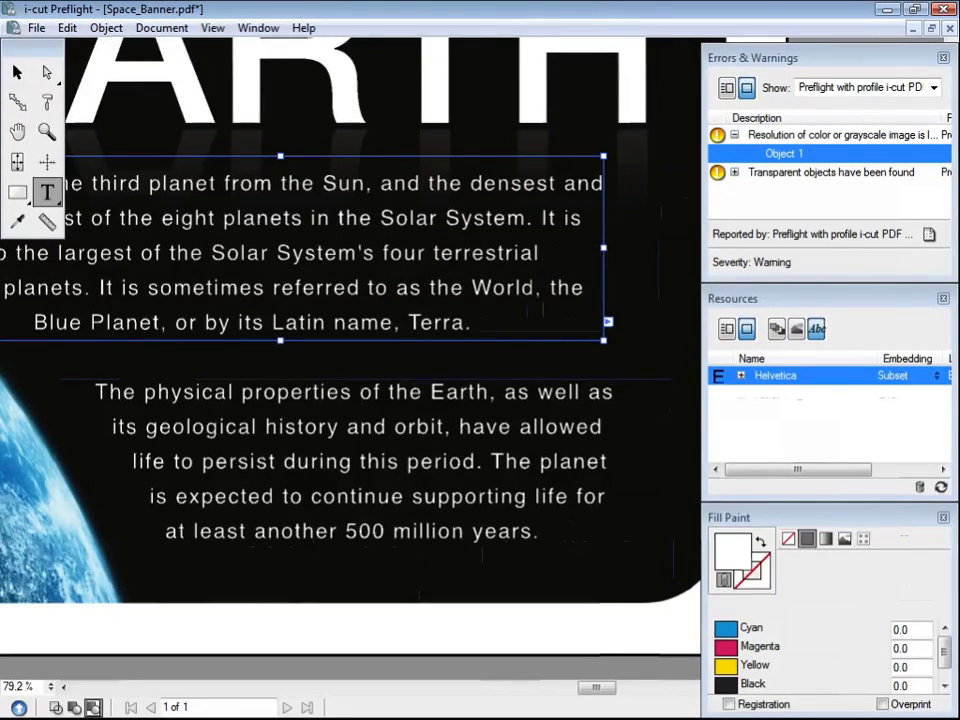
# Break the line after "World," and join "the" onto the Blue Planet line
pyautogui.press('Return')
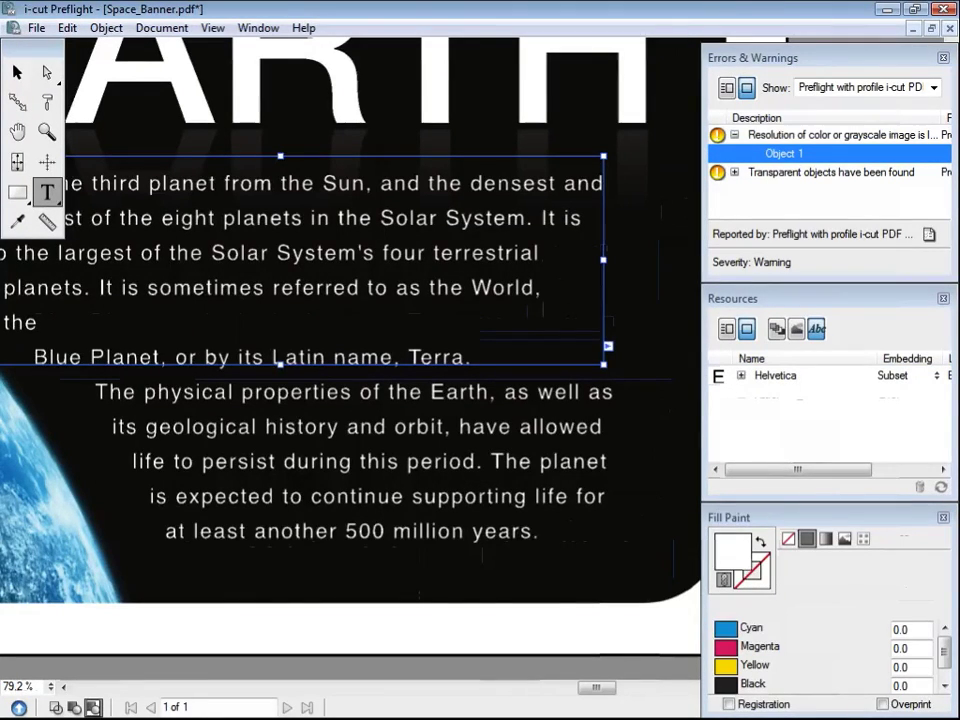
pyautogui.click(27, 358)
pyautogui.press('BackSpace')
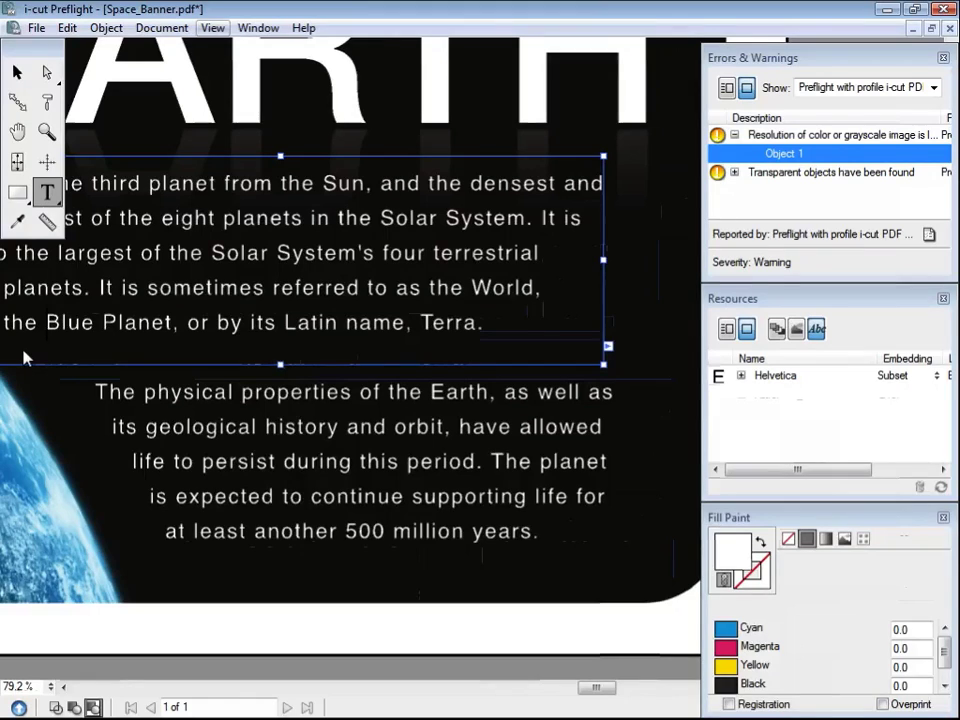
pyautogui.click(213, 28)
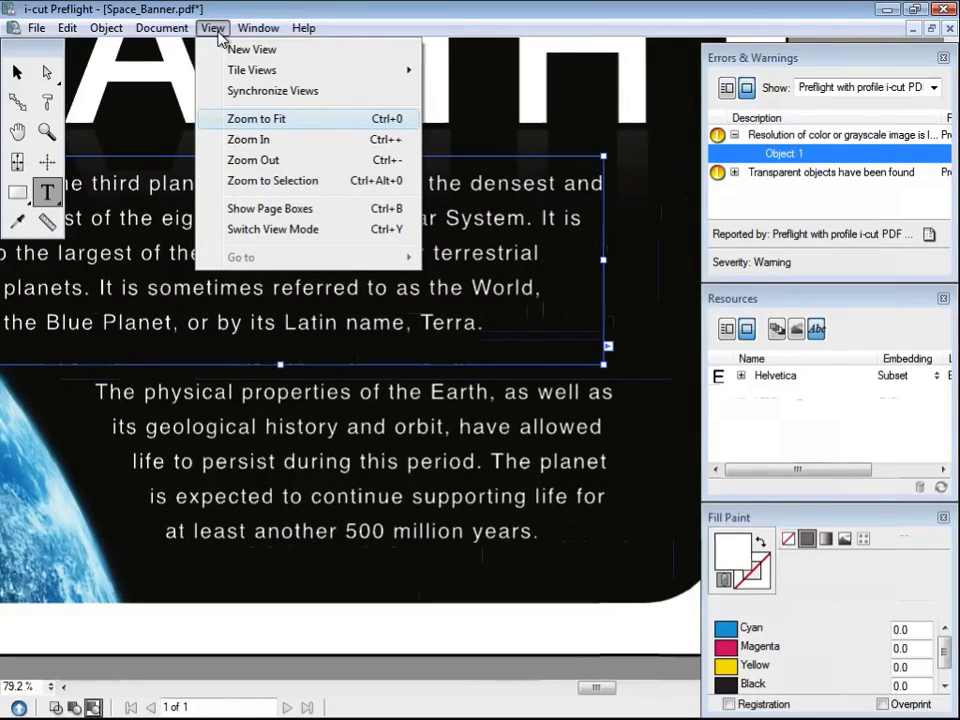
# Apply View > Zoom to Fit so the entire banner is visible
pyautogui.click(258, 119)
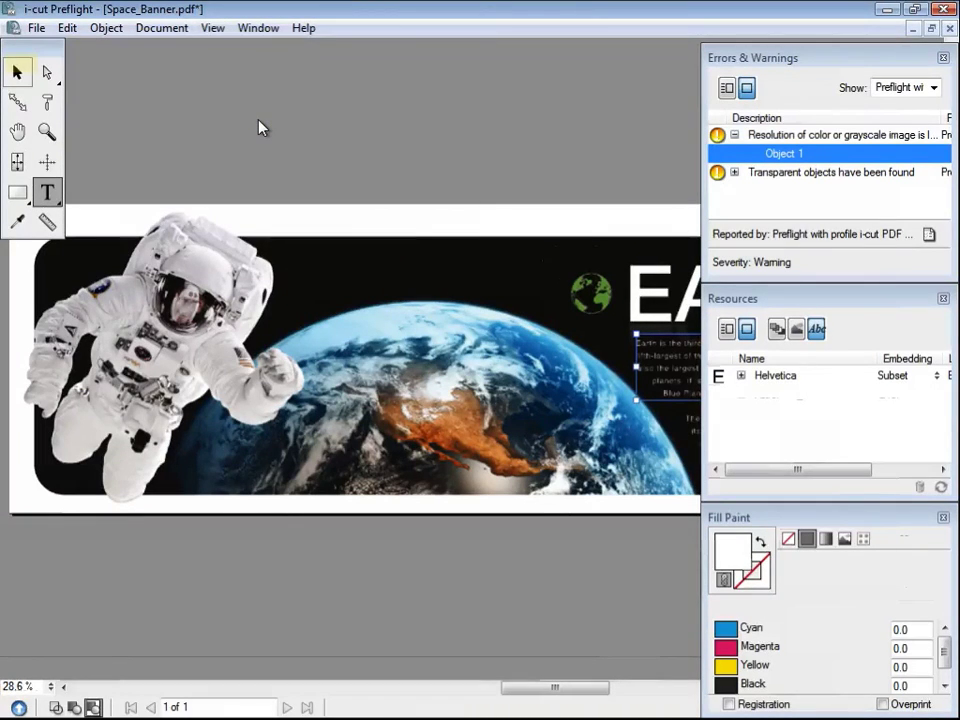
# Select the small globe, show separations, and set its PANTONE 369 U amount to 0
pyautogui.click(603, 298)
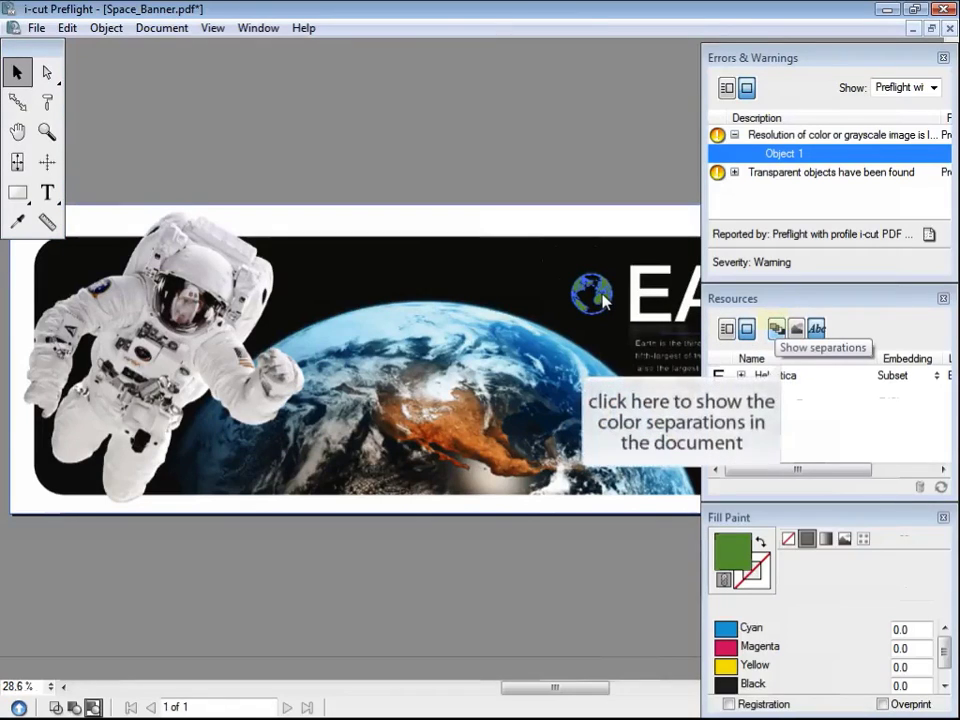
pyautogui.click(777, 330)
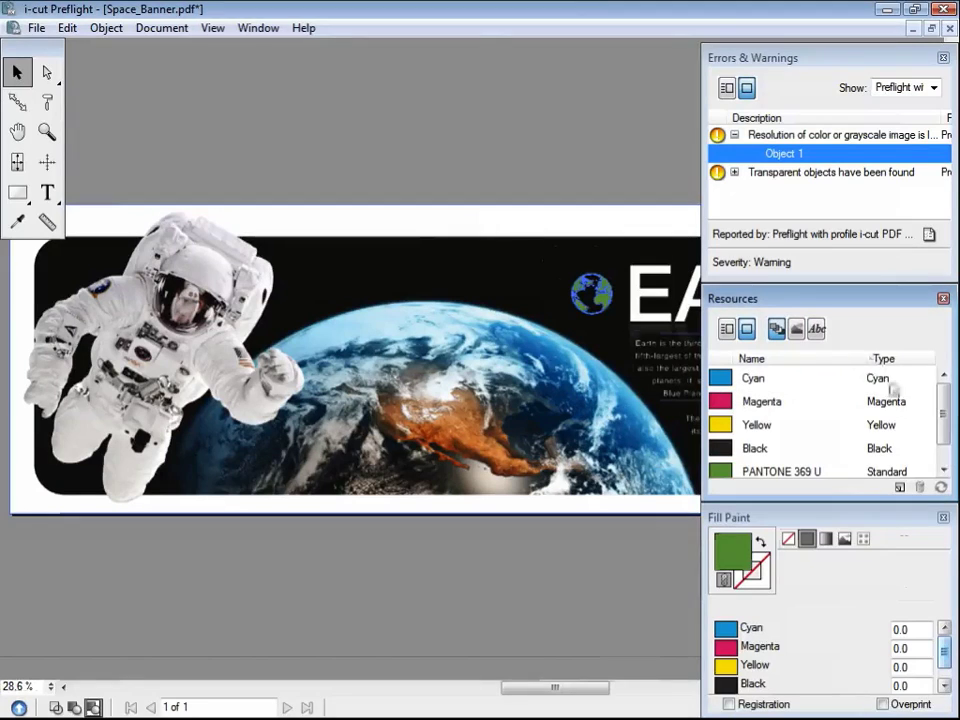
pyautogui.moveTo(945, 643); pyautogui.dragTo(948, 655)
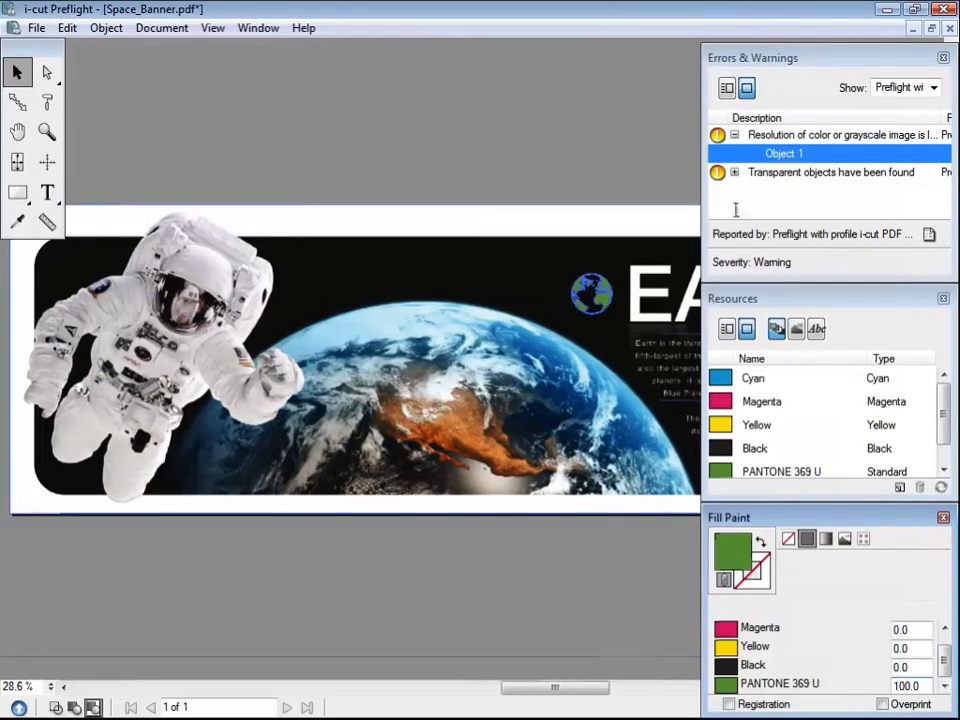
pyautogui.doubleClick(926, 686)
pyautogui.write('0')
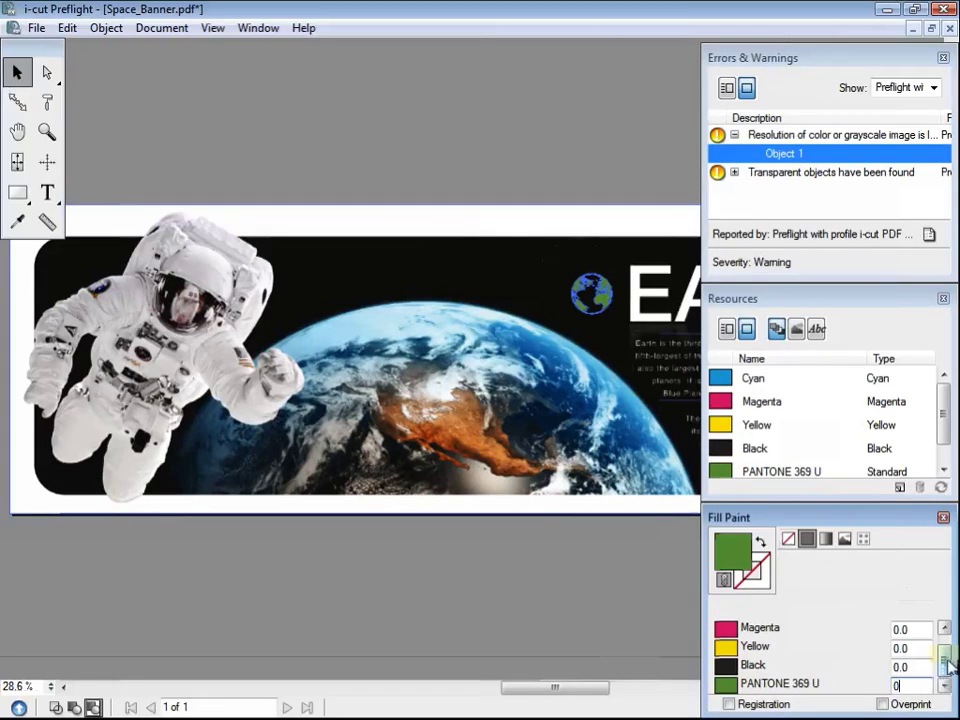
# Set the globe's fill to Cyan 67 and Yellow 100
pyautogui.scroll(1, 948, 660)
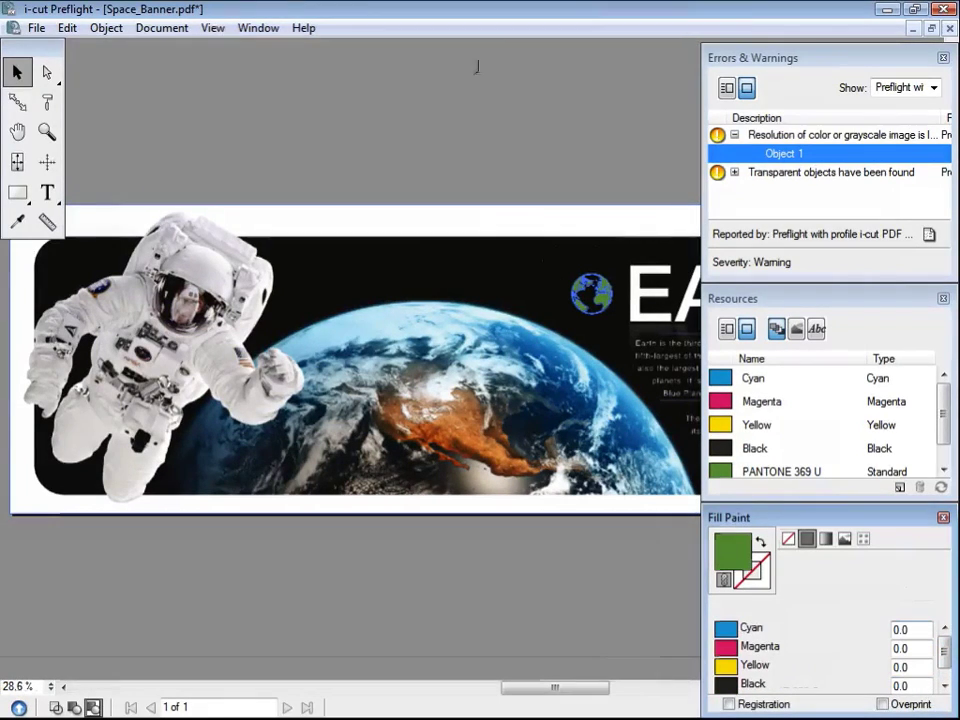
pyautogui.click(911, 629)
pyautogui.write('67')
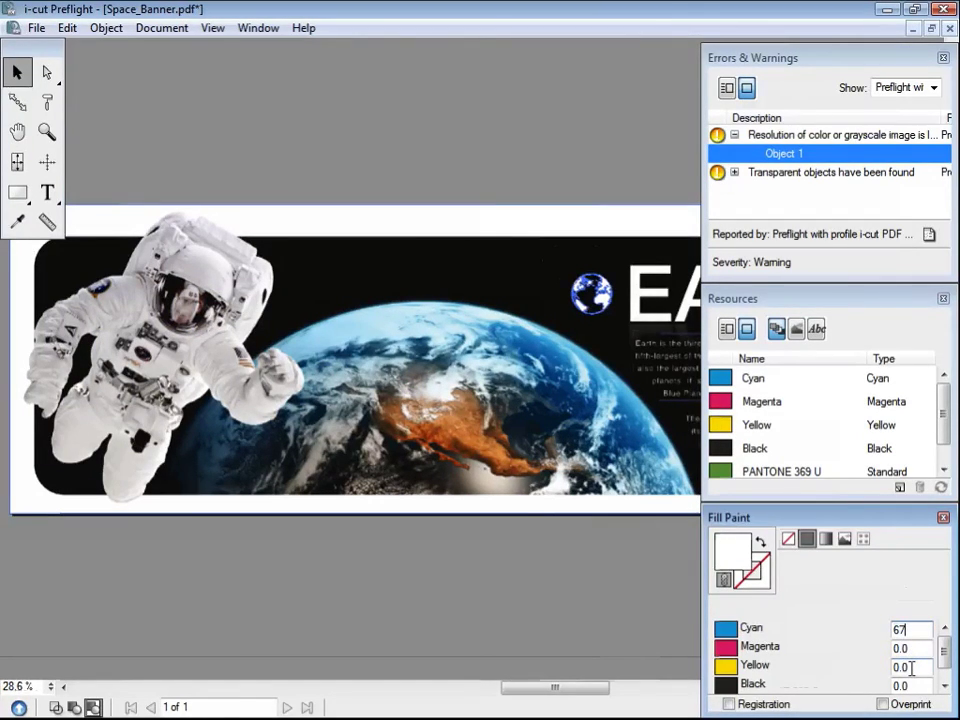
pyautogui.click(911, 668)
pyautogui.write('100')
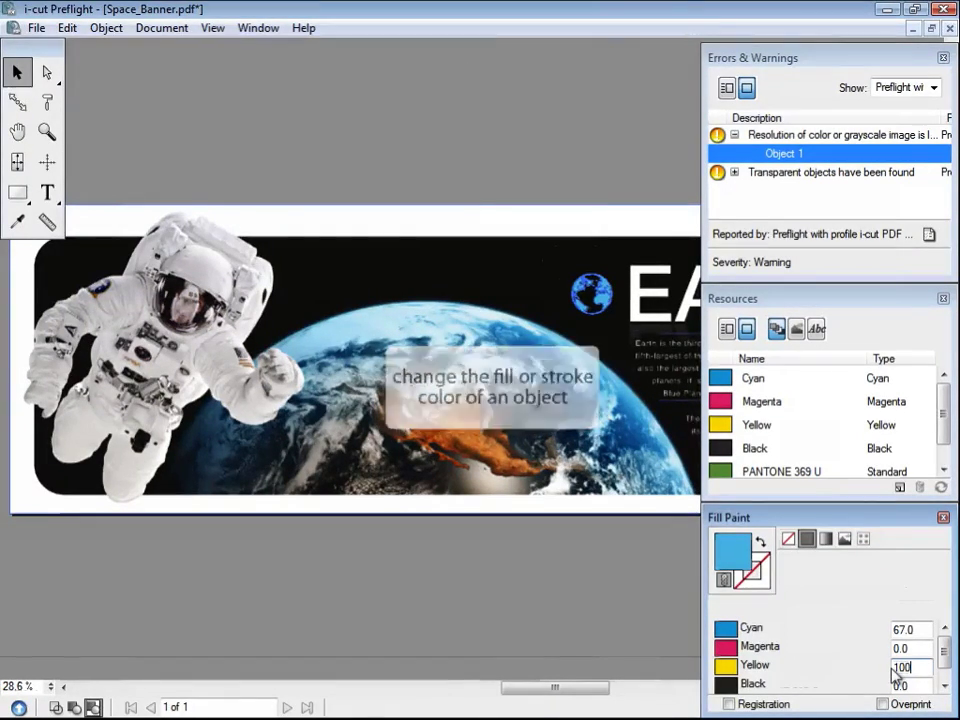
pyautogui.press('Return')
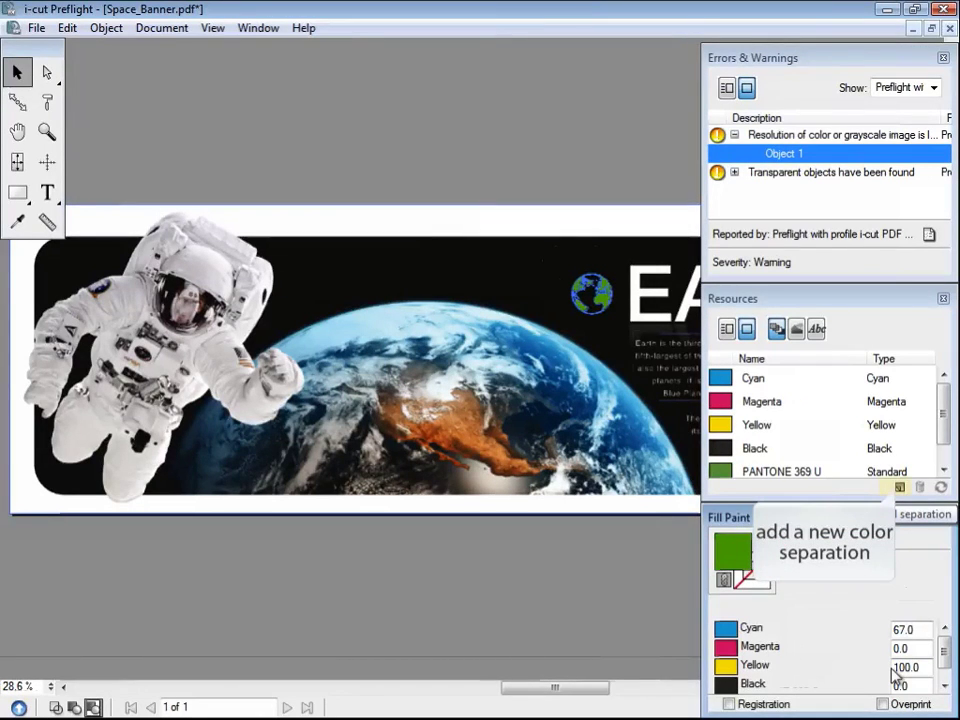
# Create a new separation using PANTONE 7480 U from the Solid Uncoated library
pyautogui.click(899, 489)
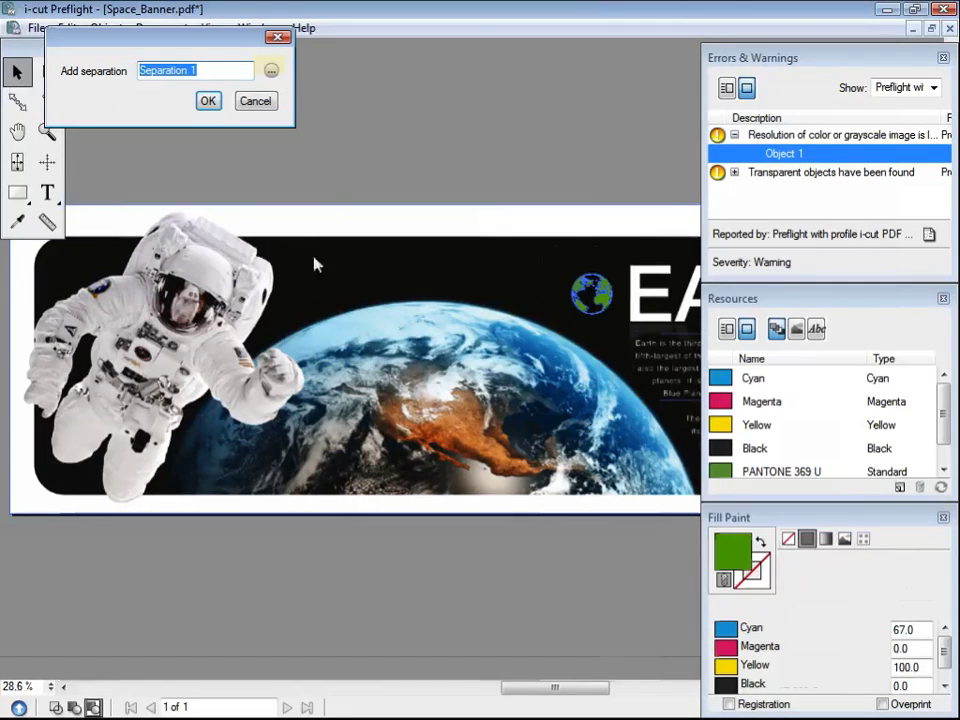
pyautogui.click(271, 71)
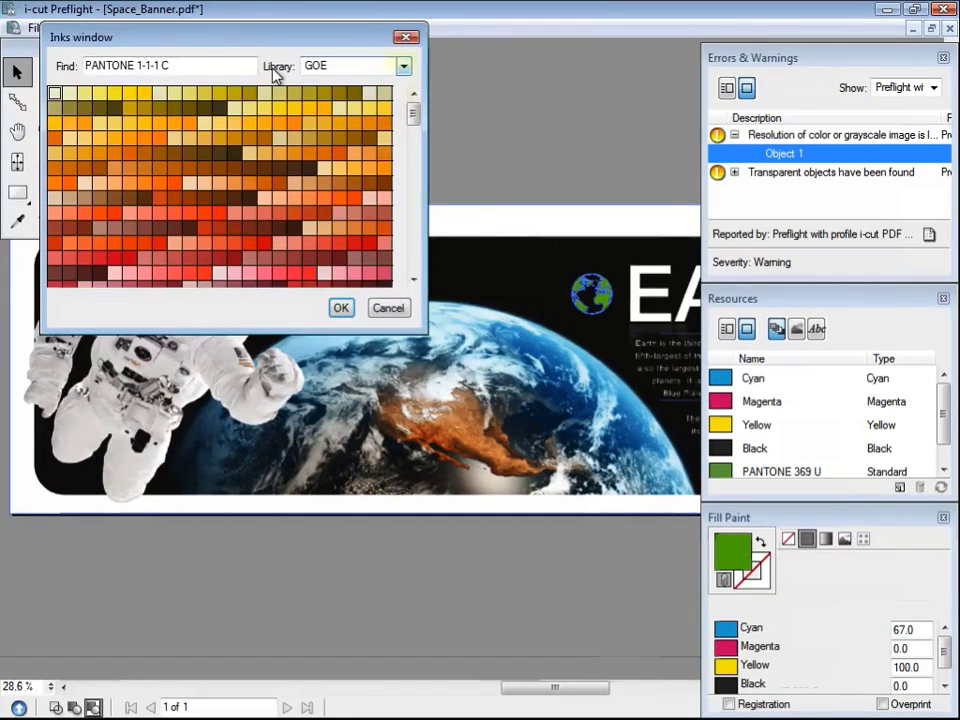
pyautogui.click(404, 66)
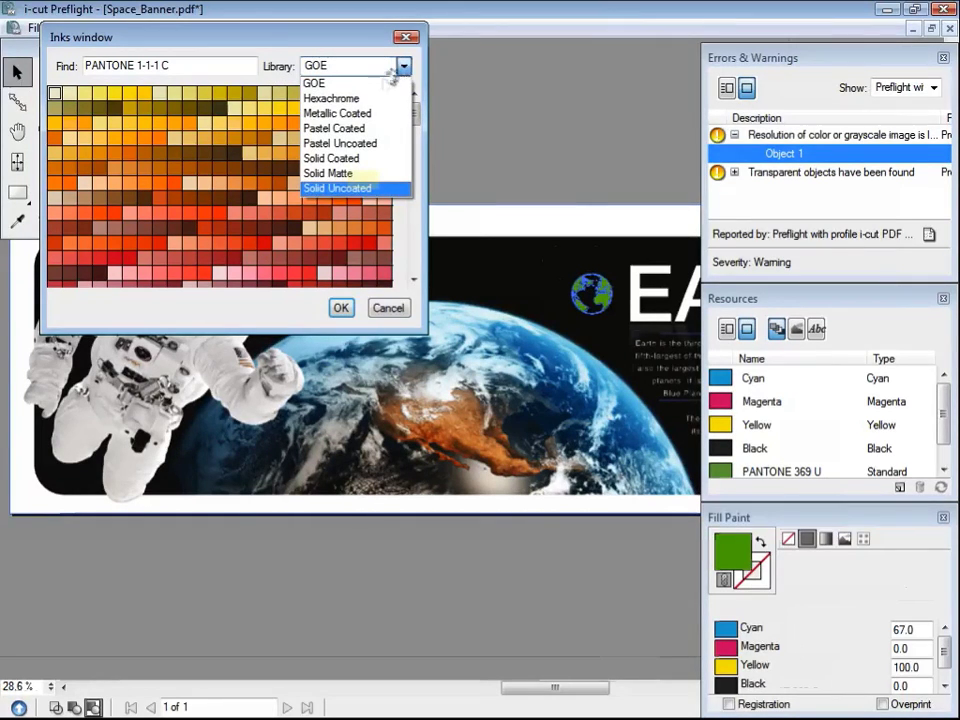
pyautogui.click(369, 189)
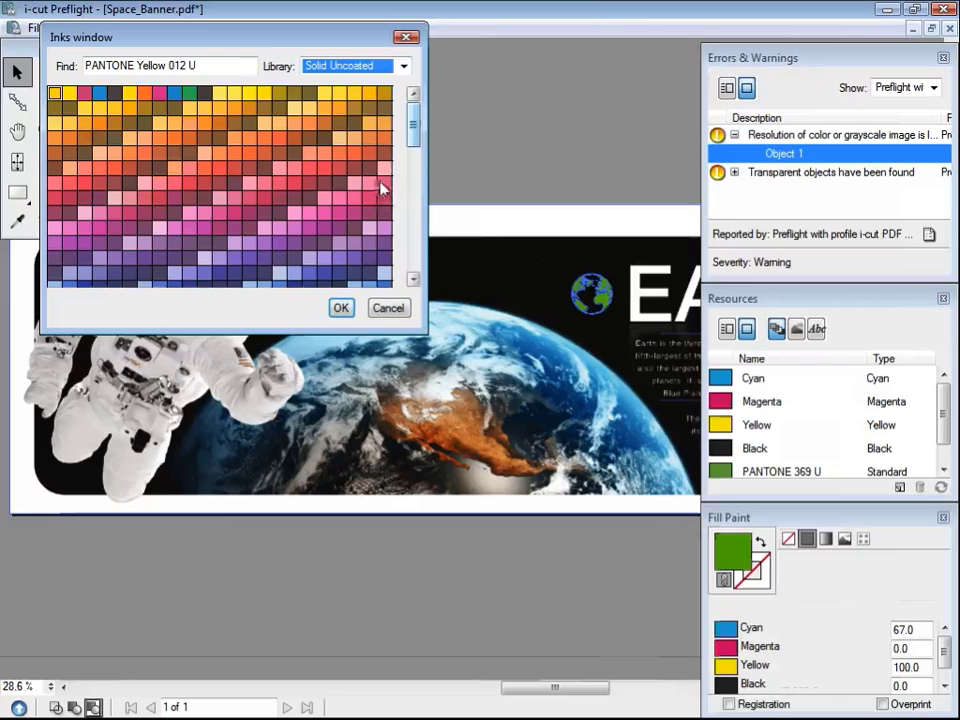
pyautogui.moveTo(416, 141); pyautogui.dragTo(417, 275)
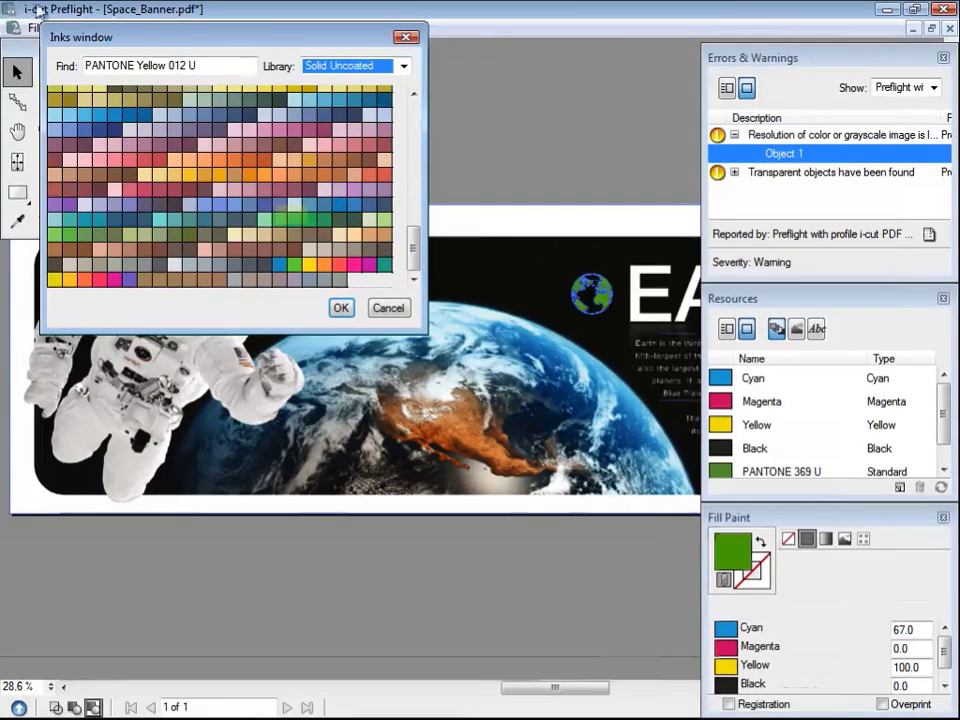
pyautogui.click(295, 221)
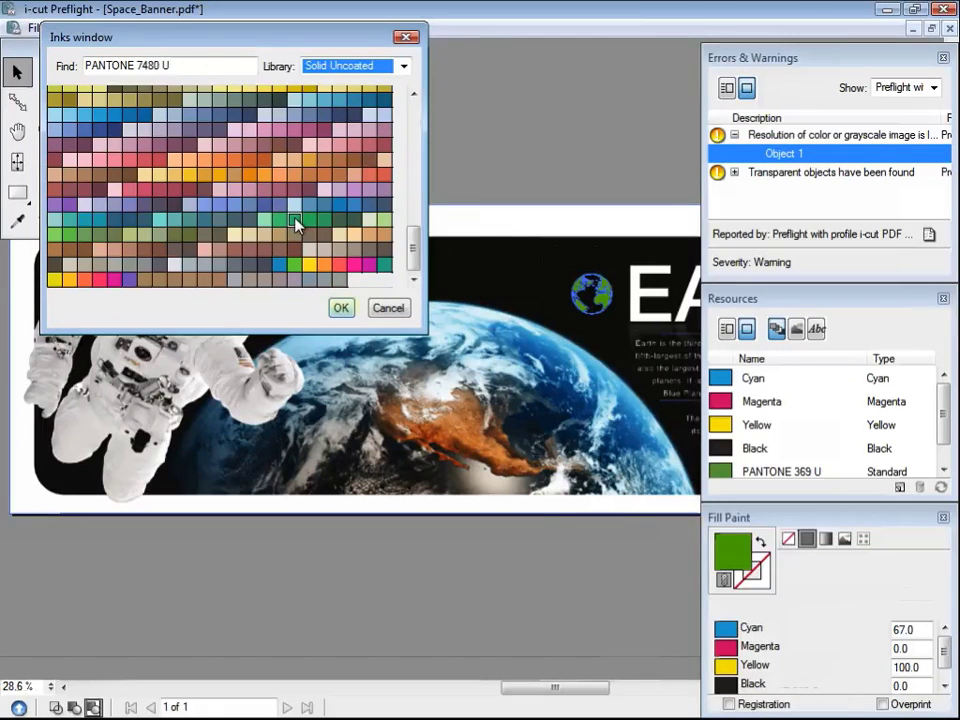
pyautogui.click(340, 307)
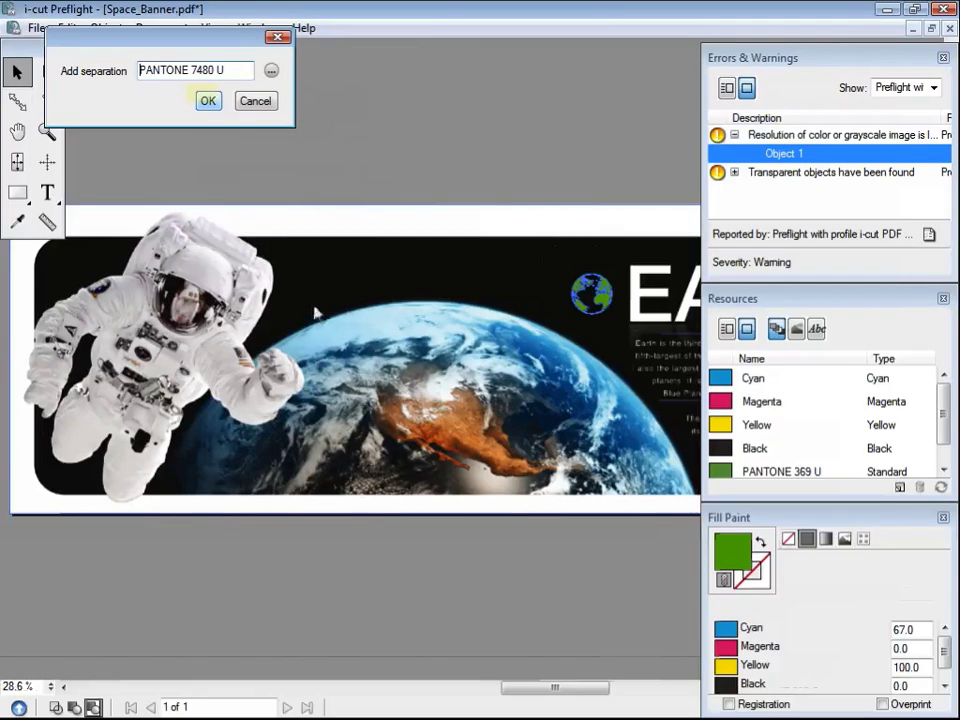
pyautogui.click(208, 101)
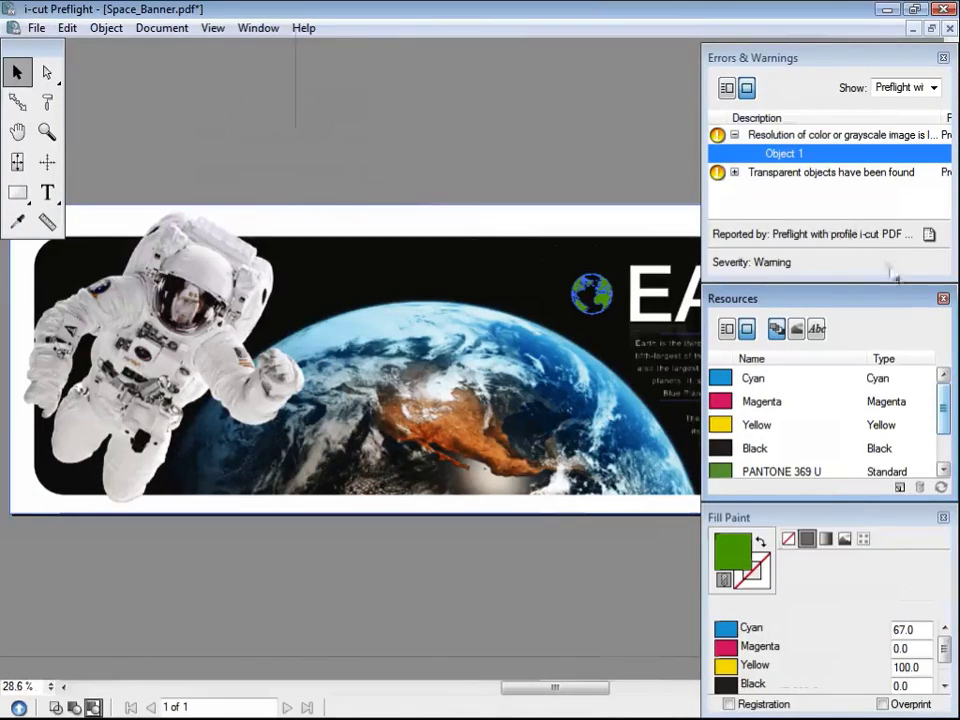
# Flatten the document with PDF Version 1.3 at 300 dpi resolution
pyautogui.scroll(-2, 944, 420)
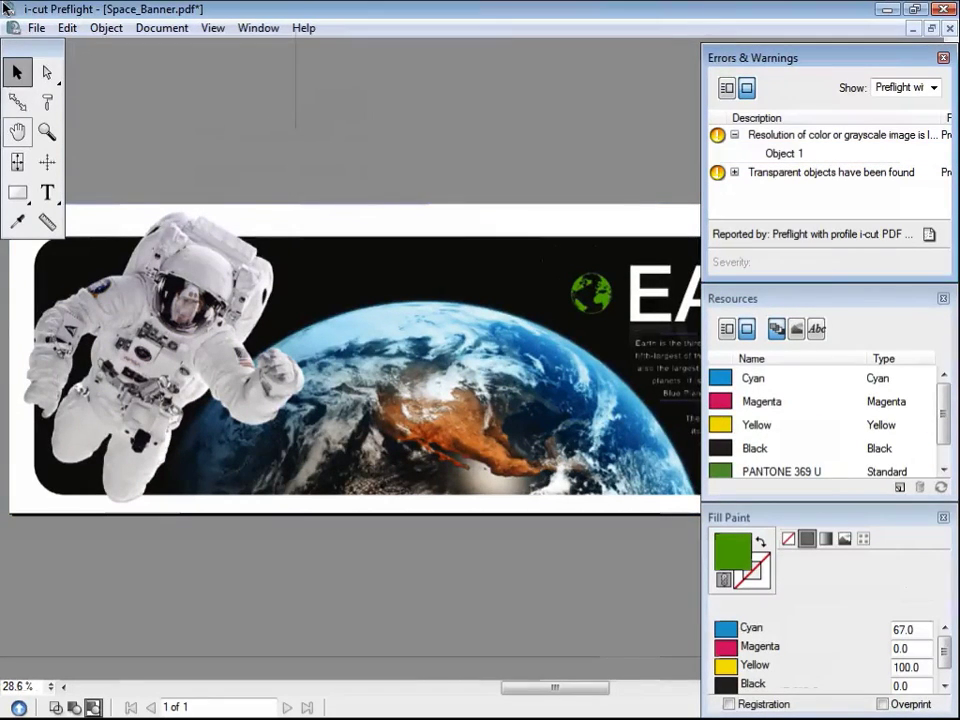
pyautogui.click(175, 32)
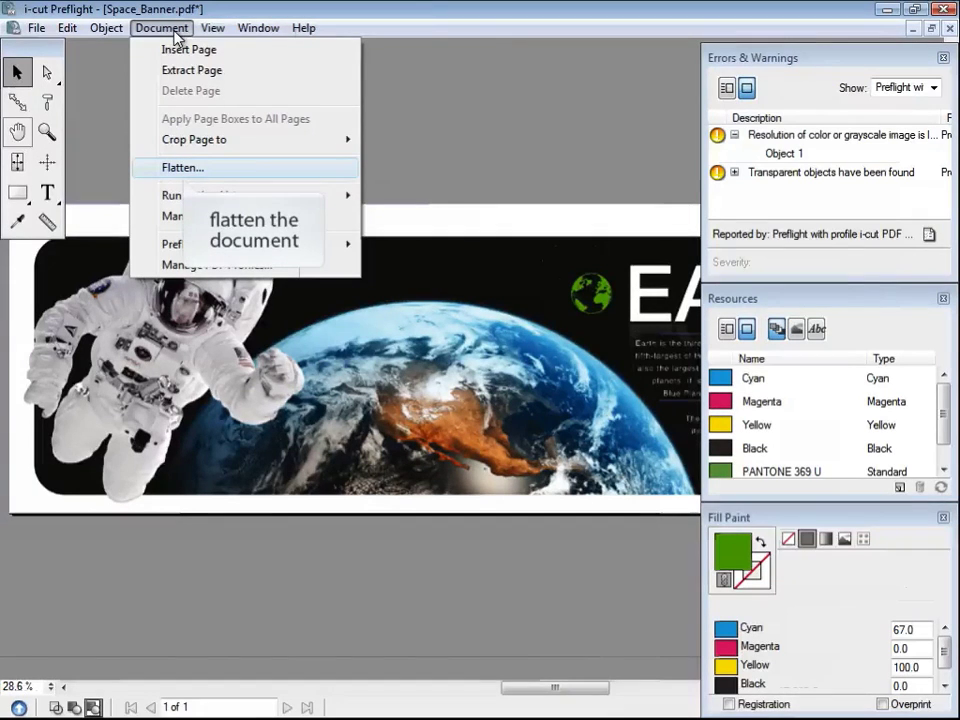
pyautogui.click(190, 170)
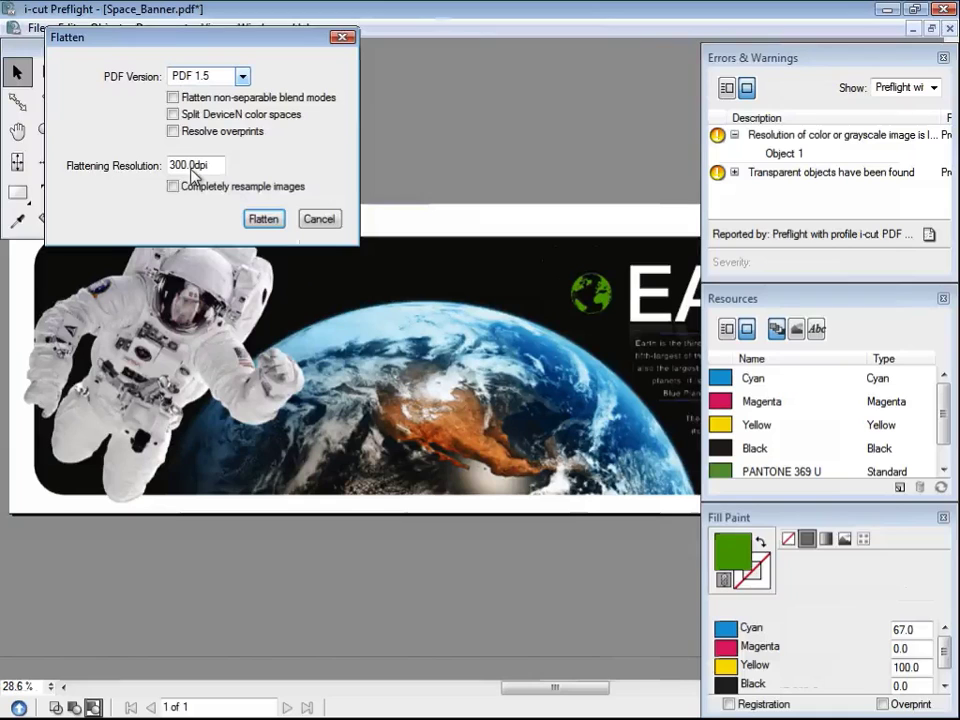
pyautogui.click(241, 77)
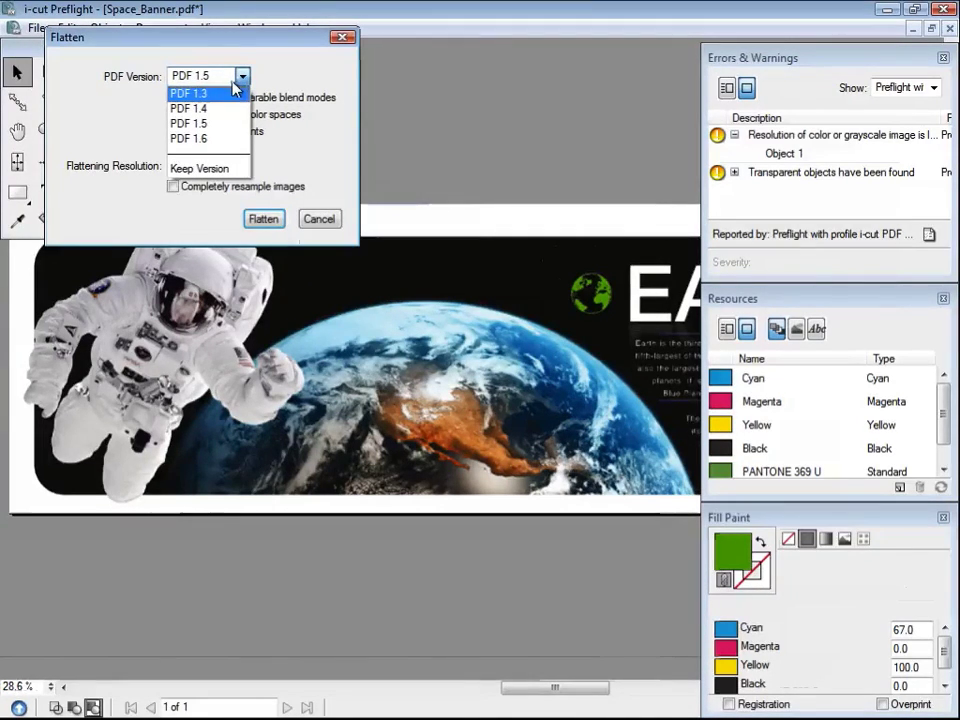
pyautogui.click(231, 93)
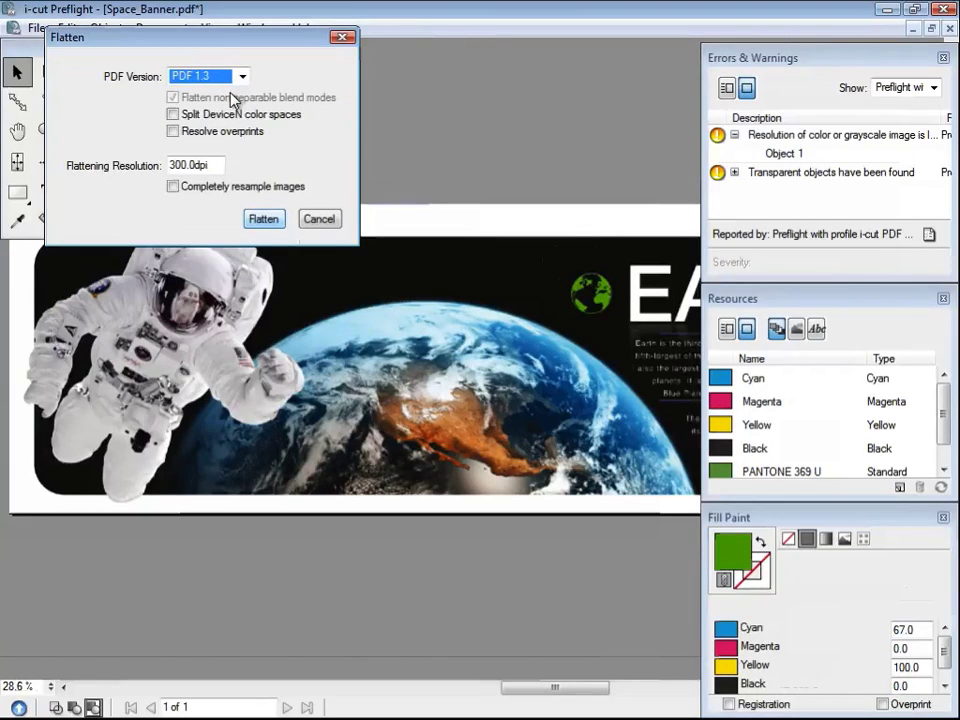
pyautogui.click(264, 220)
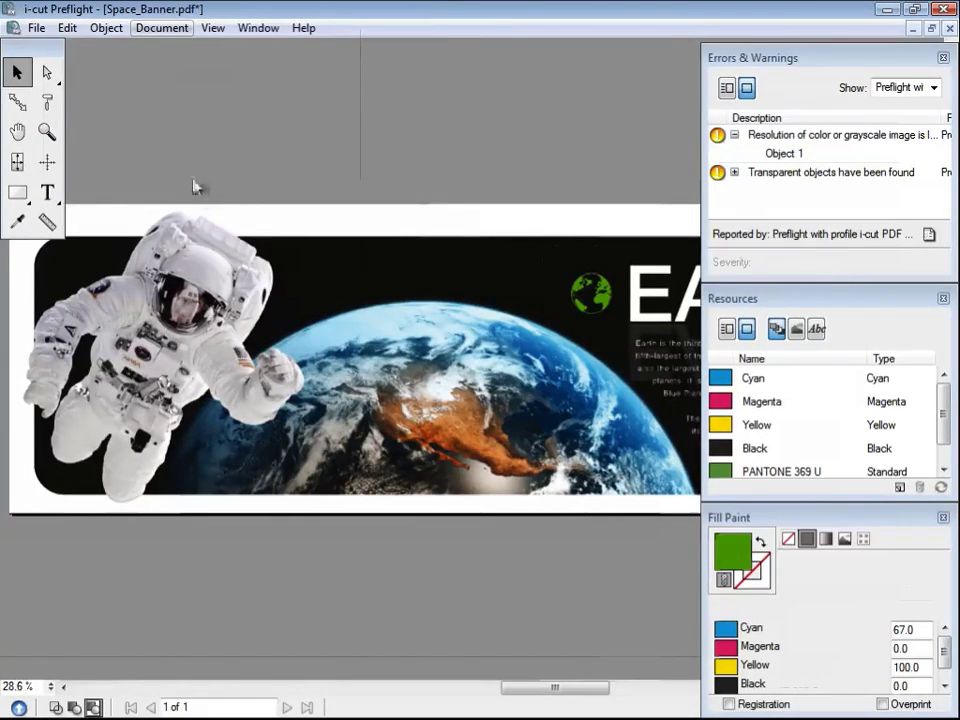
pyautogui.click(162, 28)
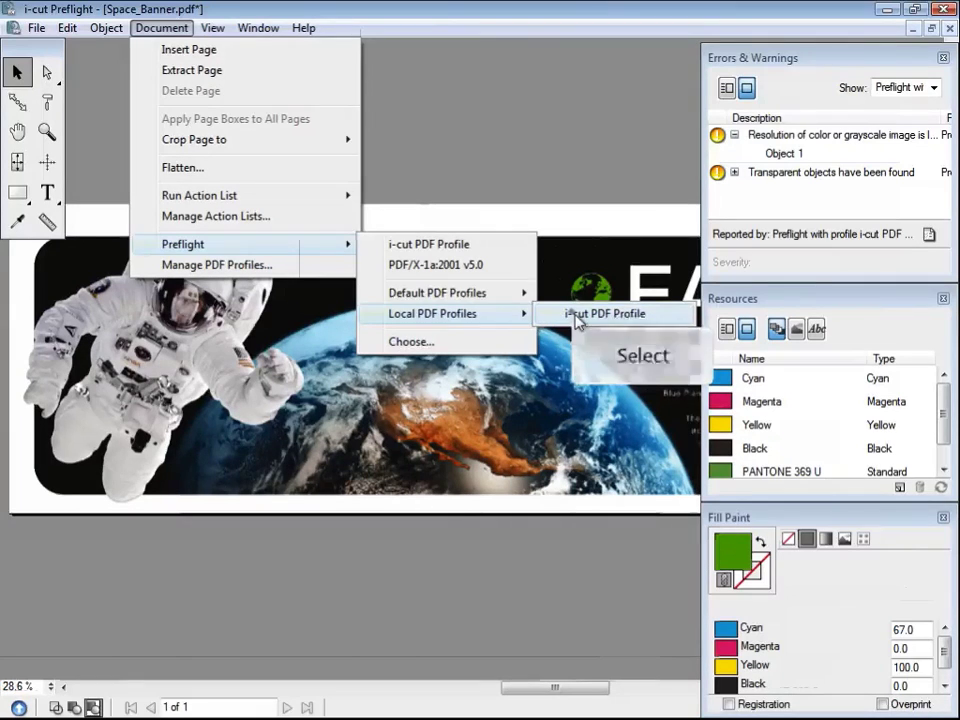
# Re-run preflight with the i-cut PDF Profile, leaving only the 'PDF version is less than 1.5' warning
pyautogui.click(572, 314)
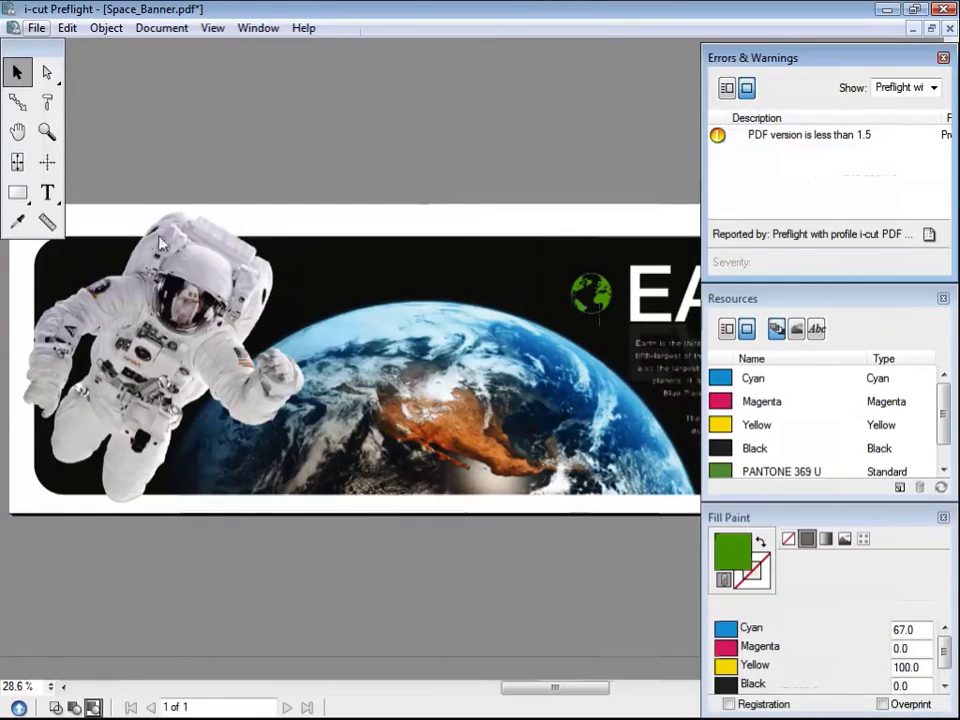
pyautogui.click(37, 29)
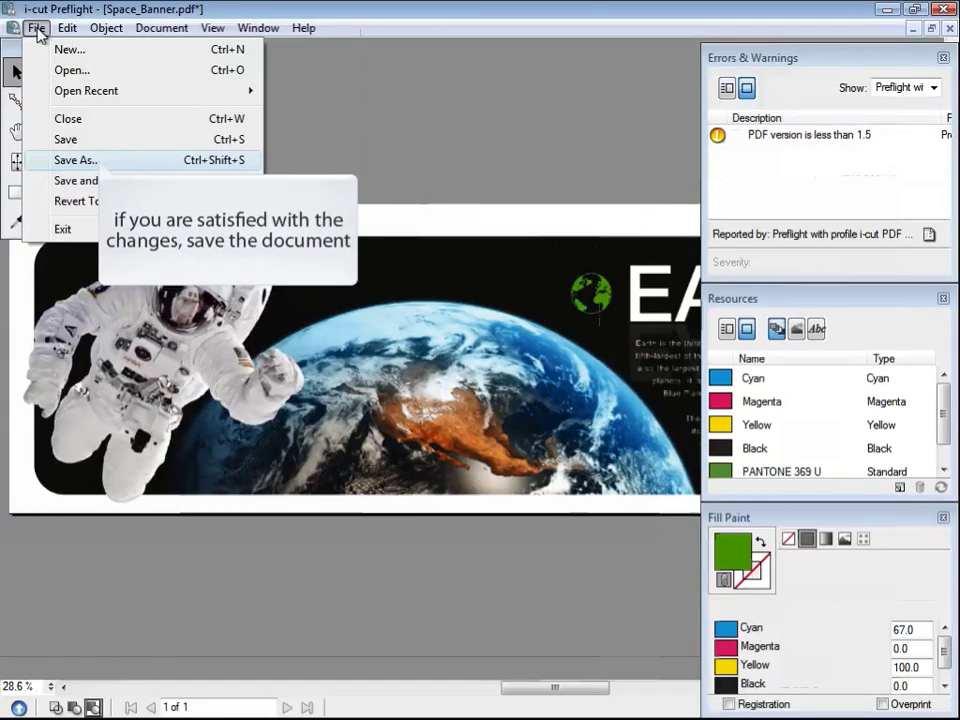
# Save the banner as Space_BannerPRE.pdf with the Certified PDF option enabled
pyautogui.click(104, 166)
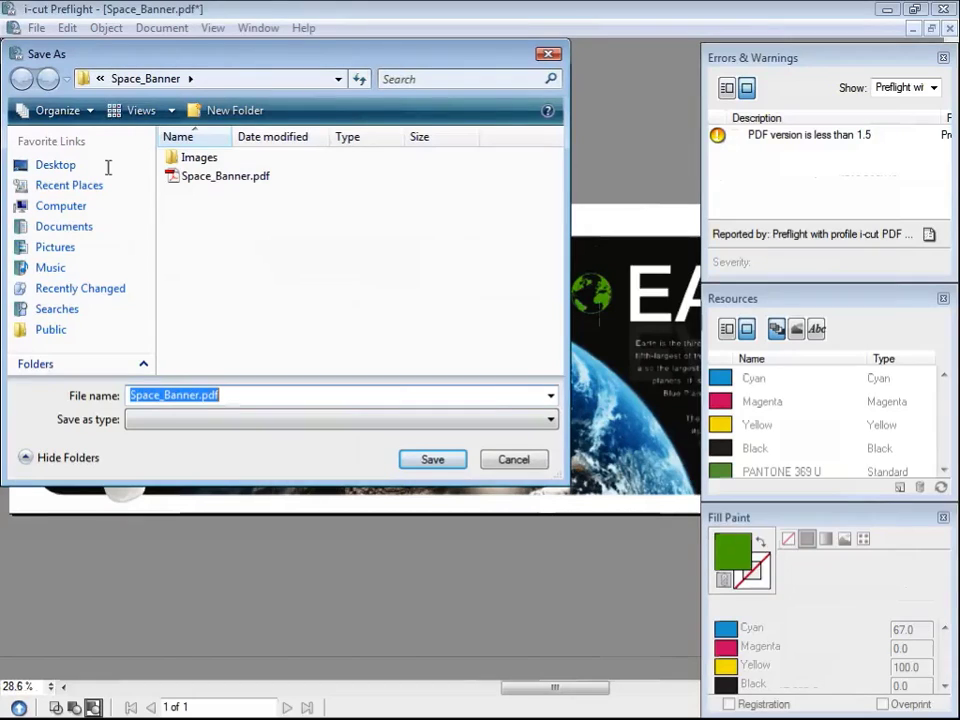
pyautogui.click(201, 395)
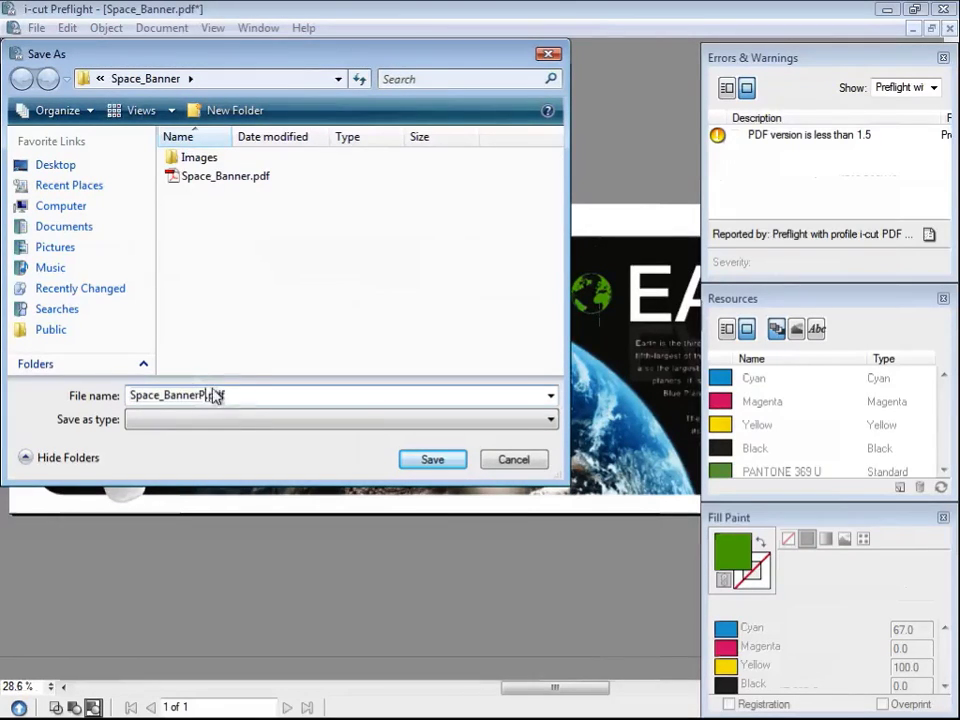
pyautogui.write('PRE')
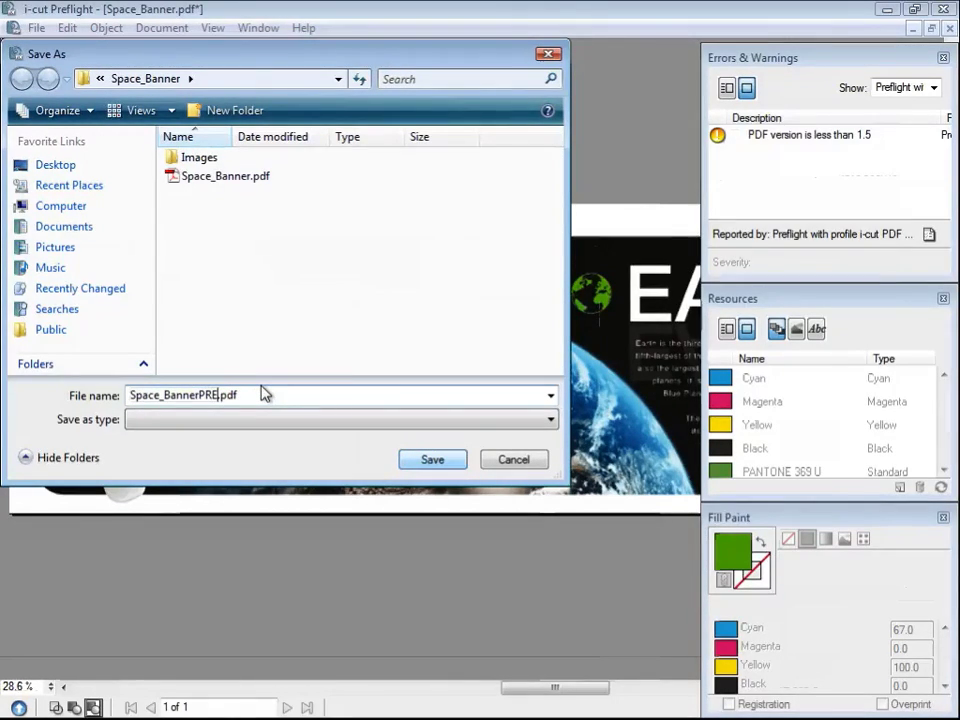
pyautogui.click(432, 461)
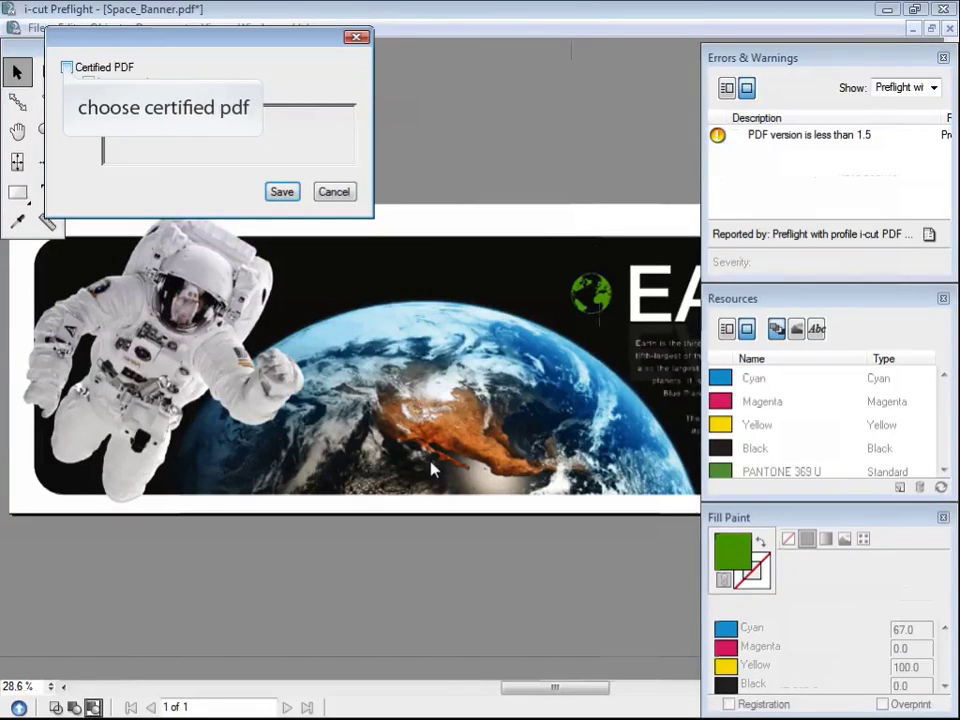
pyautogui.click(67, 68)
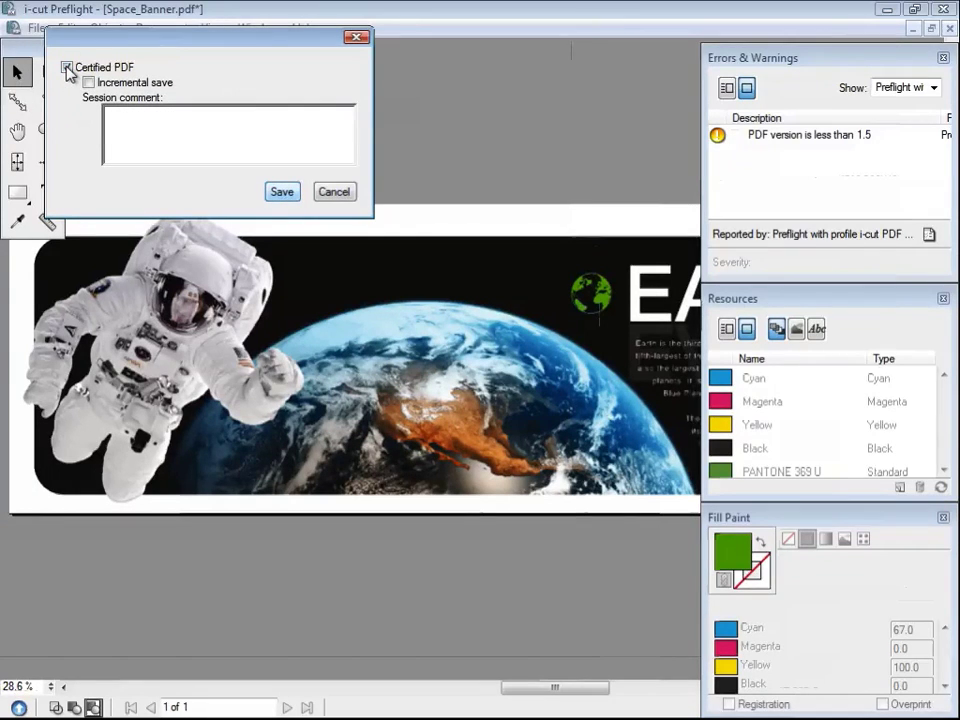
pyautogui.click(284, 194)
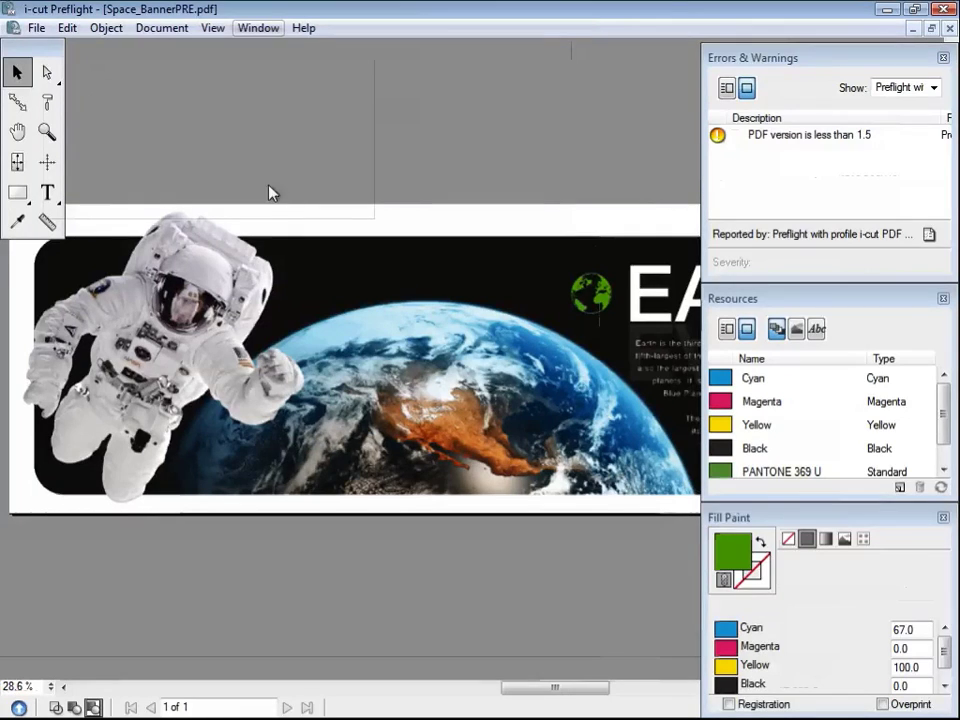
pyautogui.click(246, 30)
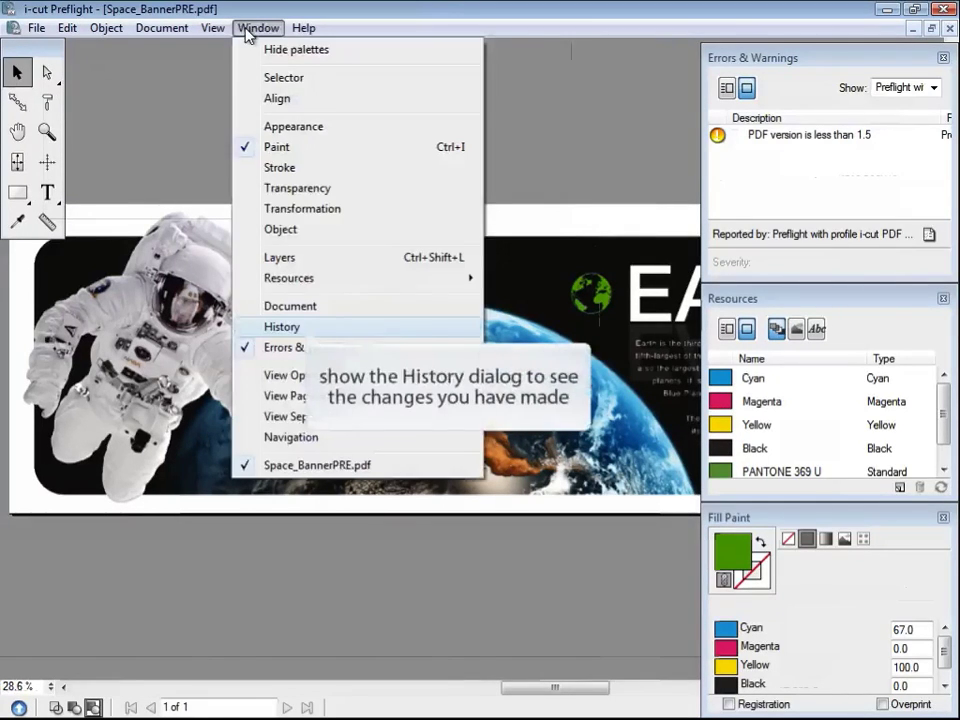